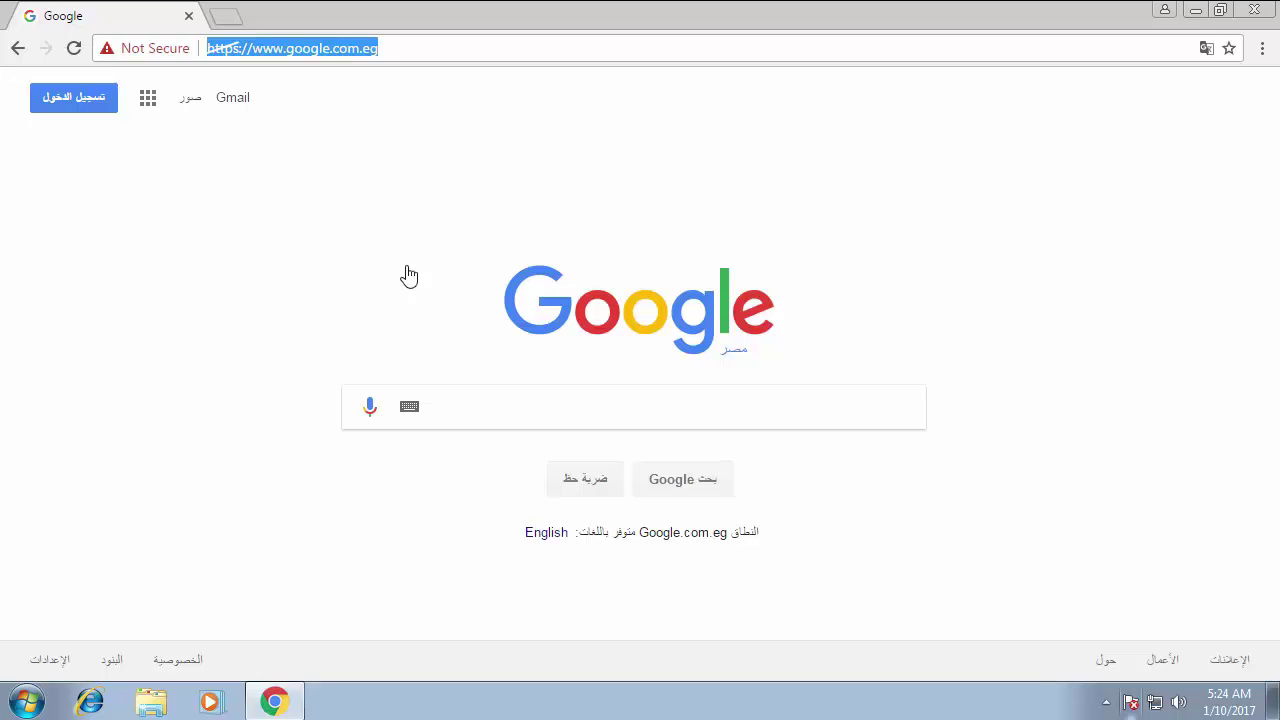
# - Replace the Chrome address with edelivery.oracle.com and load that page
pyautogui.click(469, 49)
pyautogui.moveTo(381, 48); pyautogui.dragTo(197, 48)
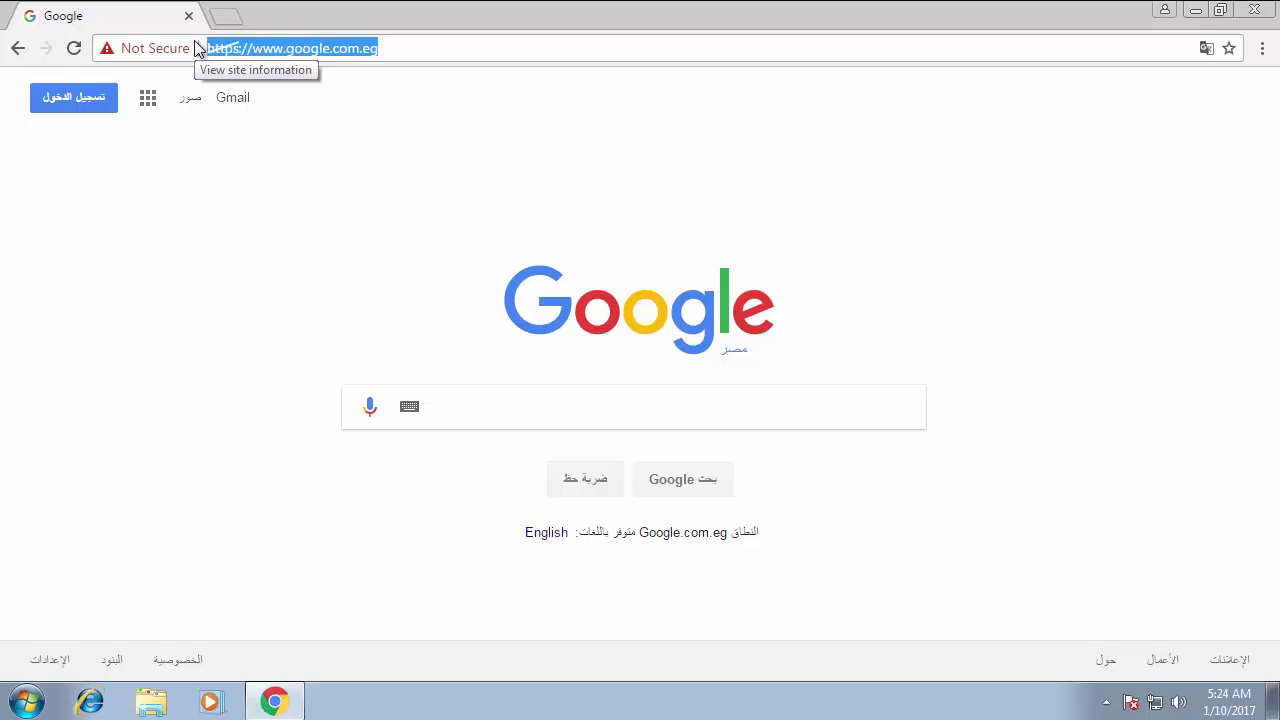
pyautogui.write('edelivery.oracle.com')
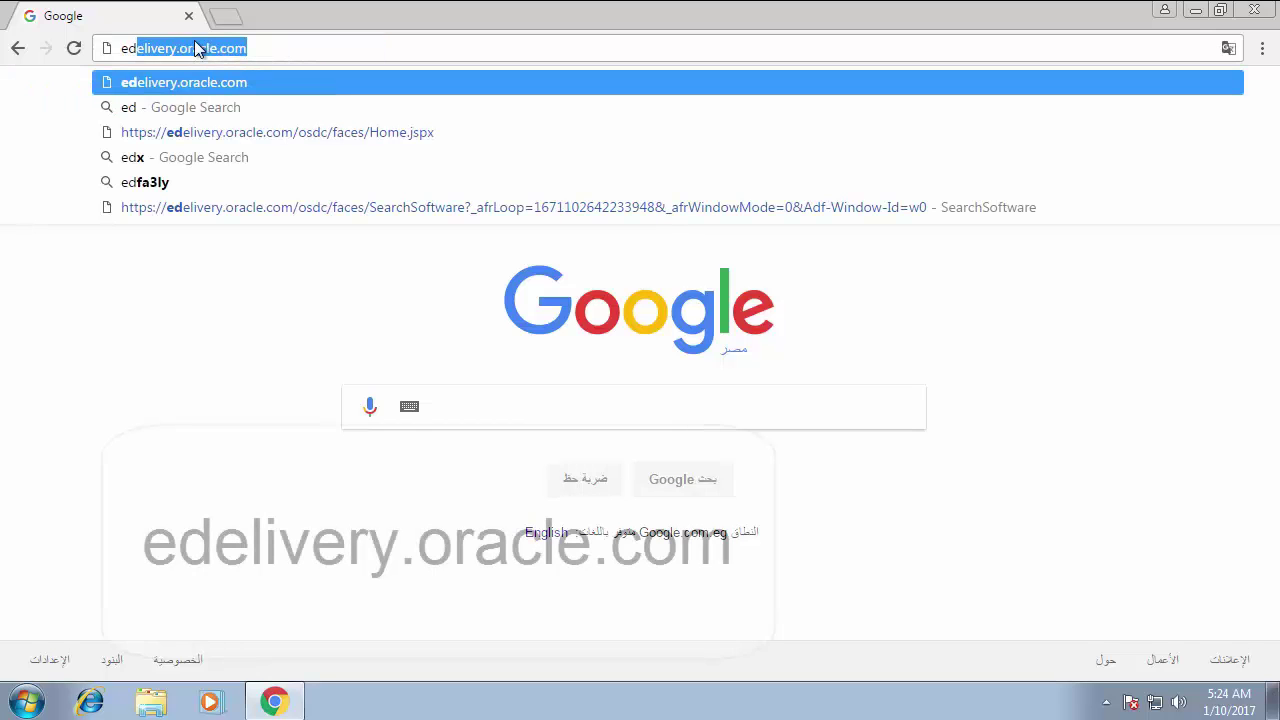
pyautogui.press('Return')
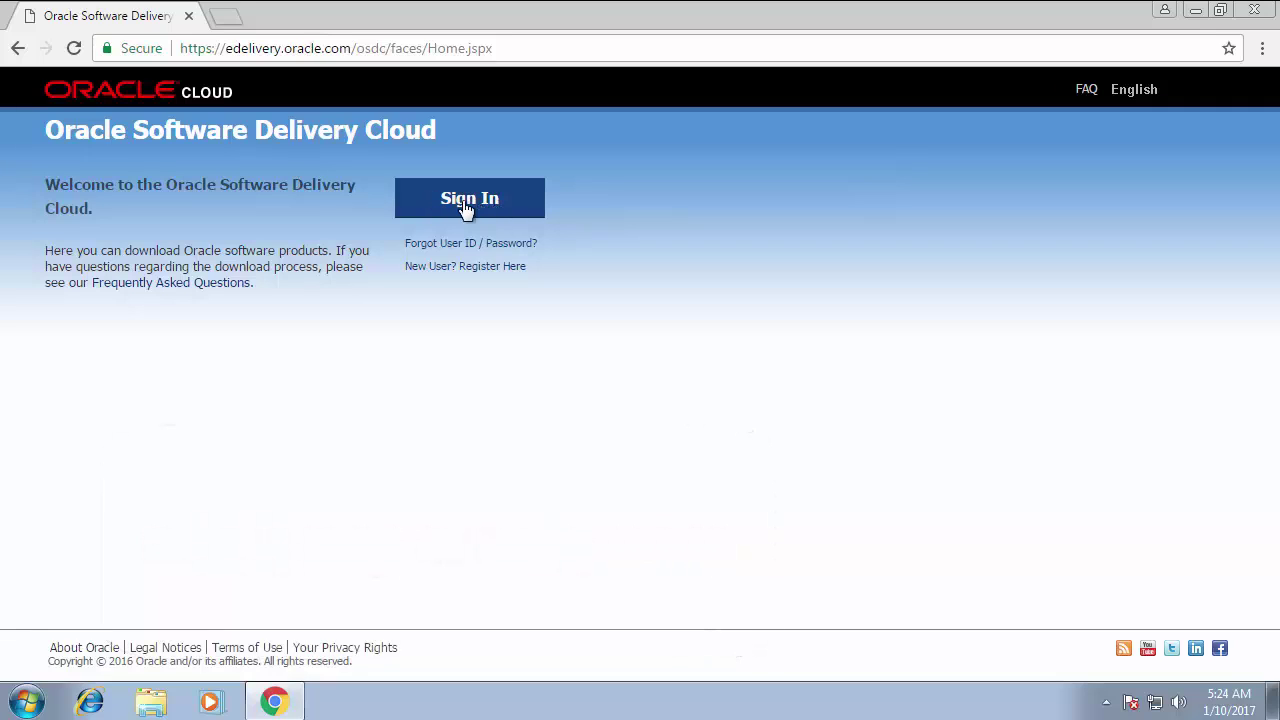
# - Sign in, search 'primavera p6' and choose Primavera P6 Professional Project Management 16.2.0.0.0
pyautogui.click(466, 205)
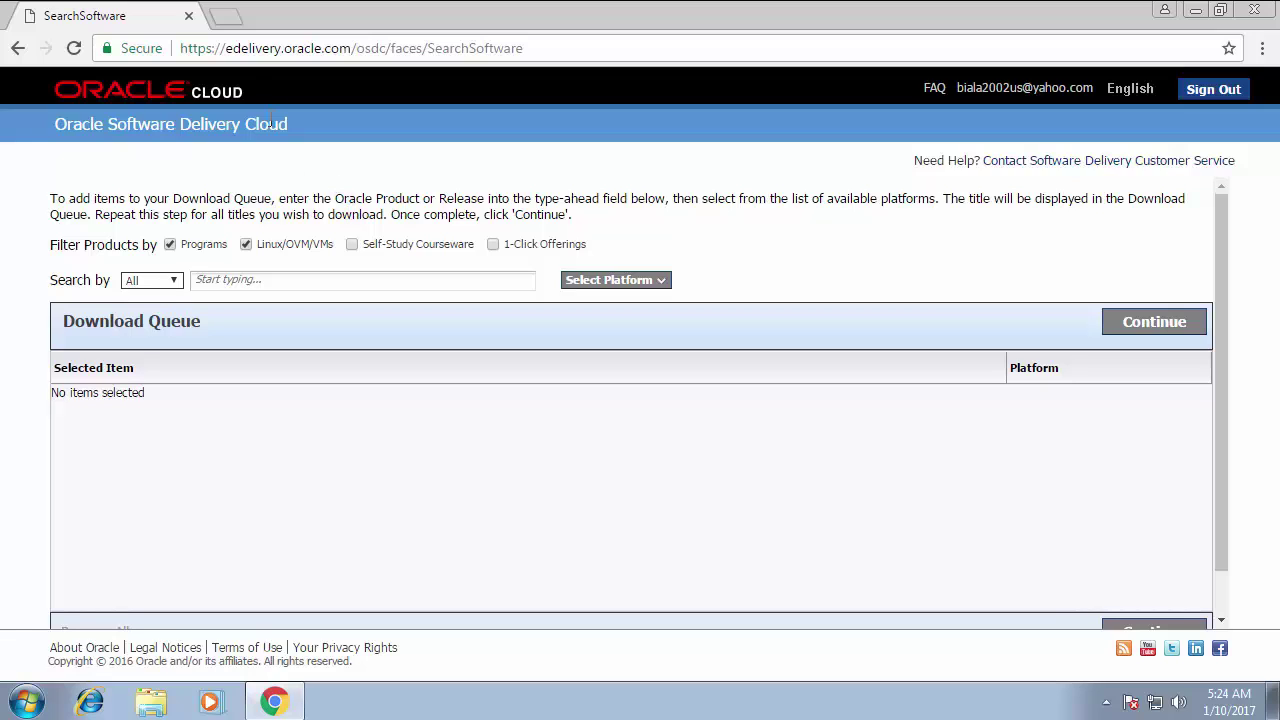
pyautogui.click(251, 280)
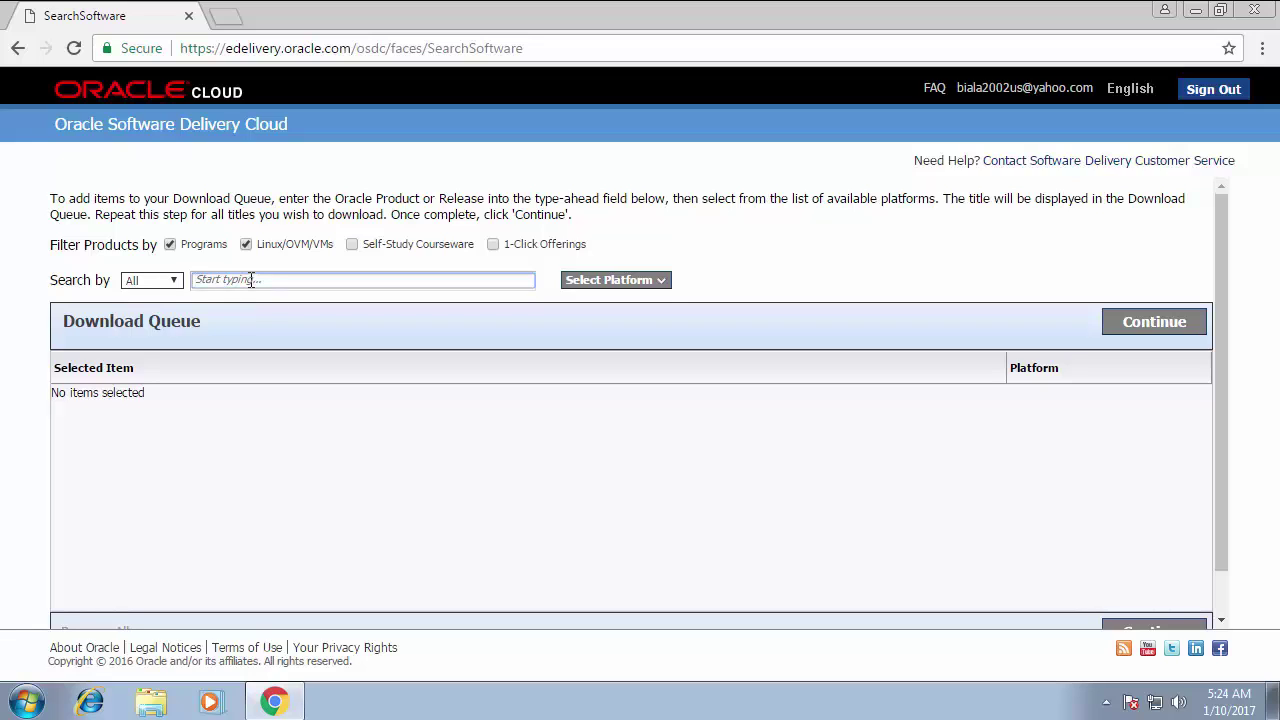
pyautogui.write('pri')
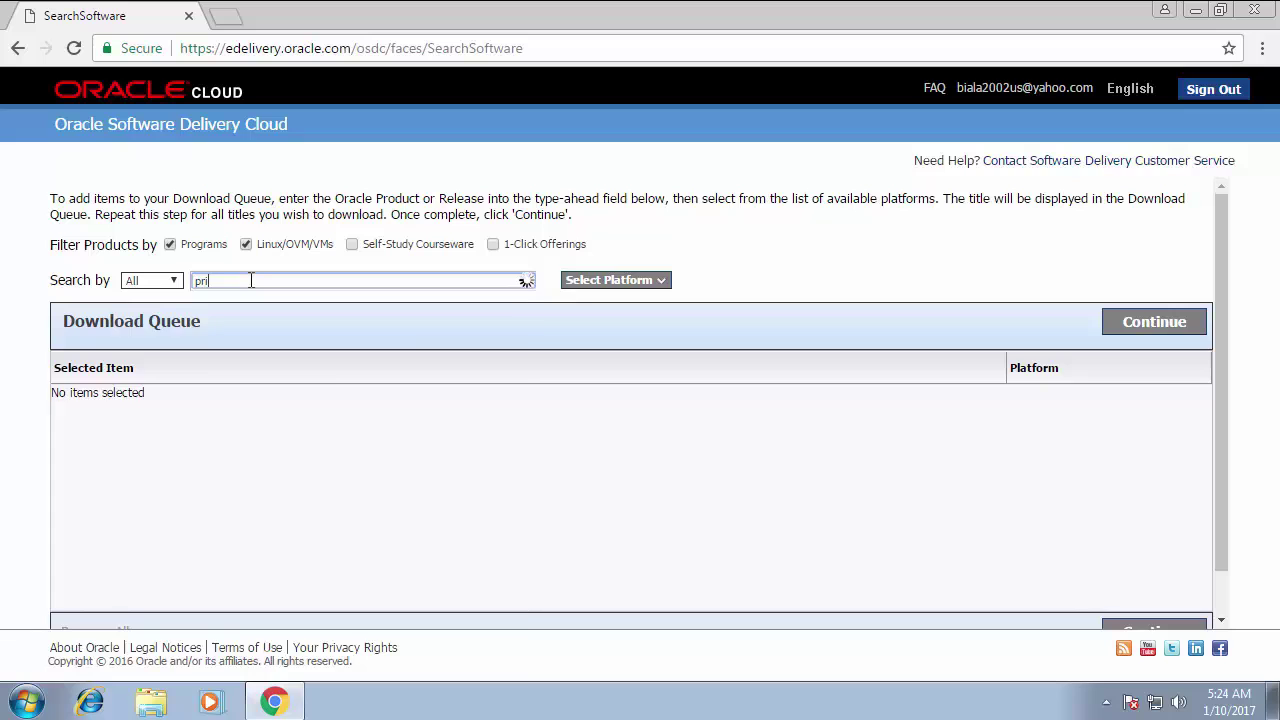
pyautogui.write('mavera p6')
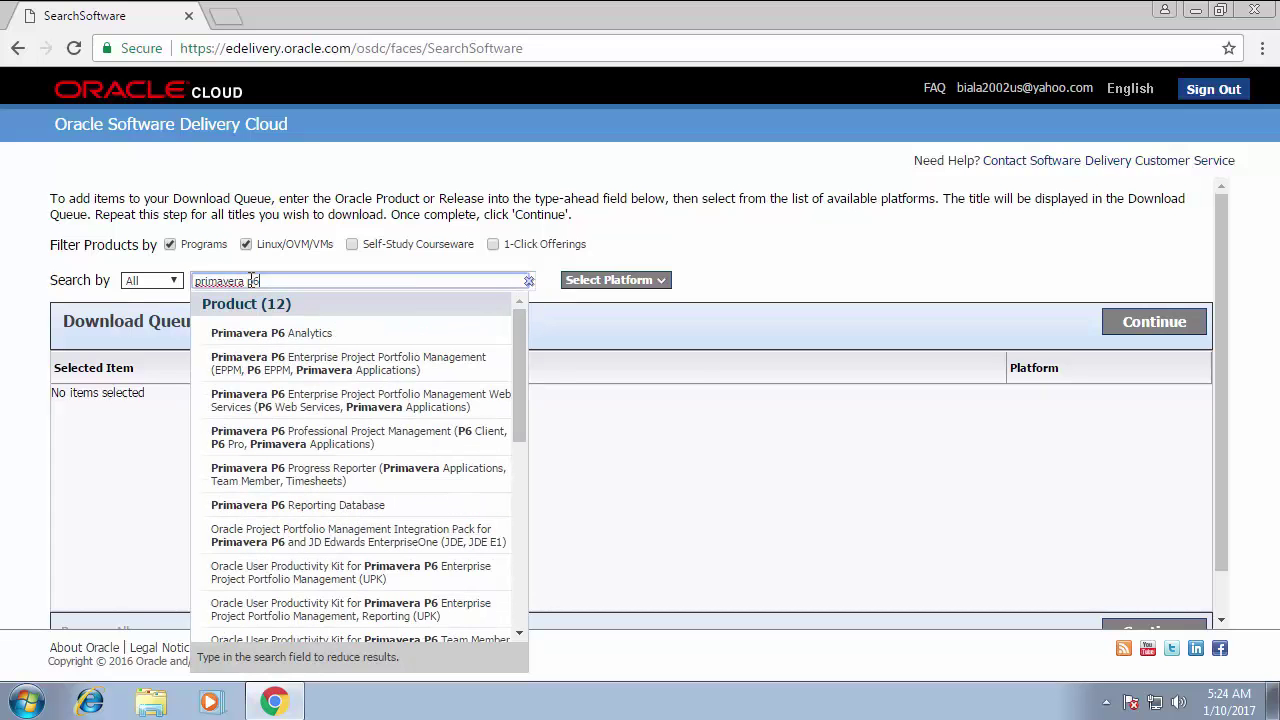
pyautogui.moveTo(521, 338); pyautogui.dragTo(507, 521)
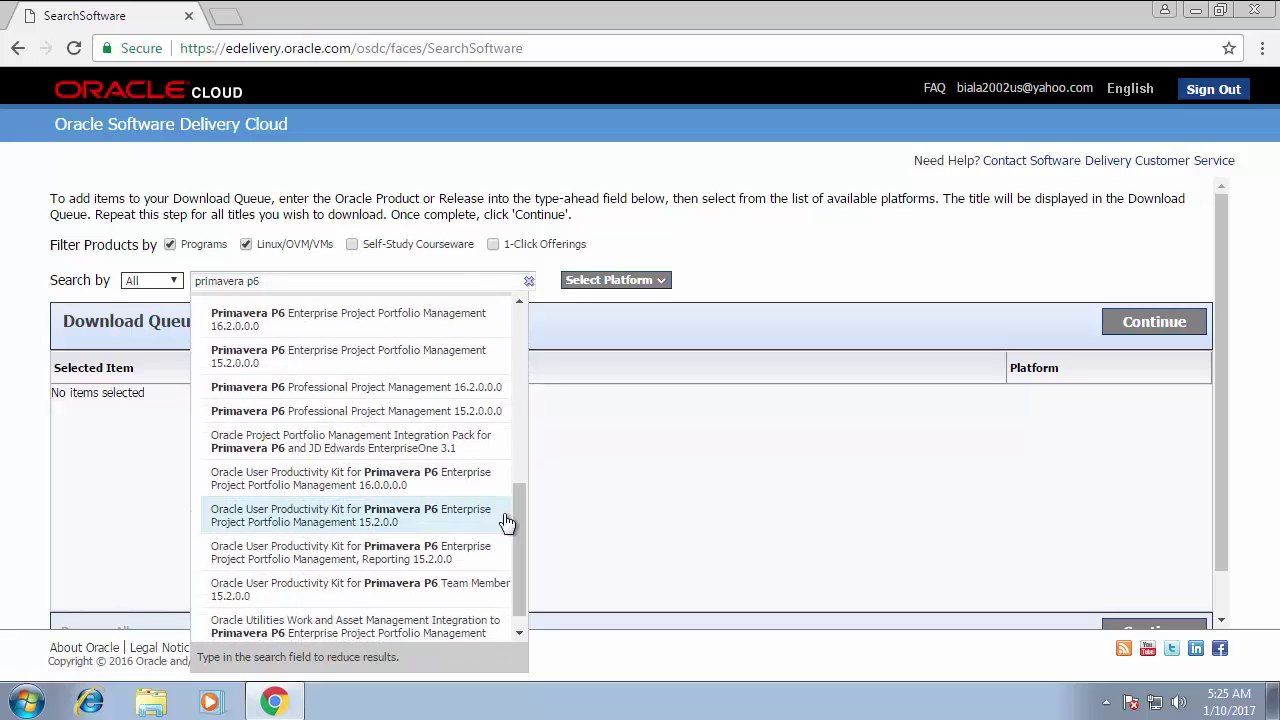
pyautogui.click(401, 388)
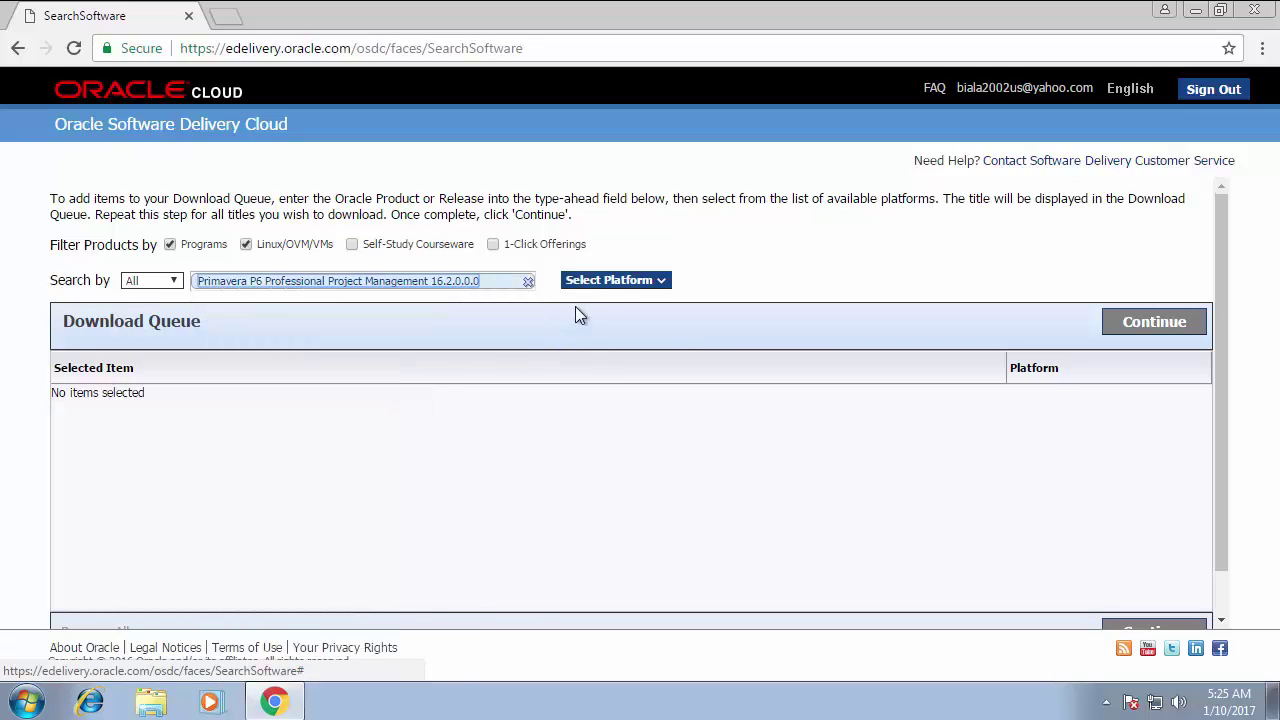
# - Pick the Microsoft Windows x64 (64-bit) platform and continue with the queued 5-file, 661.1 MB release
pyautogui.click(646, 286)
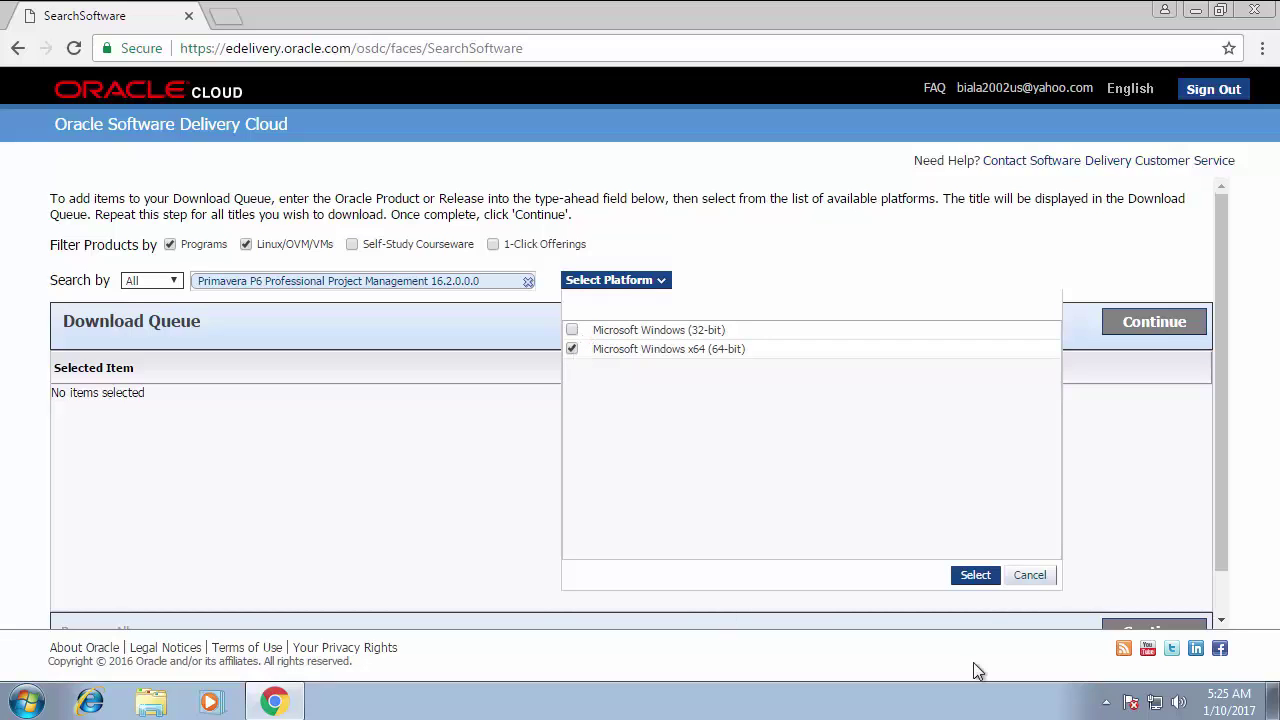
pyautogui.click(975, 582)
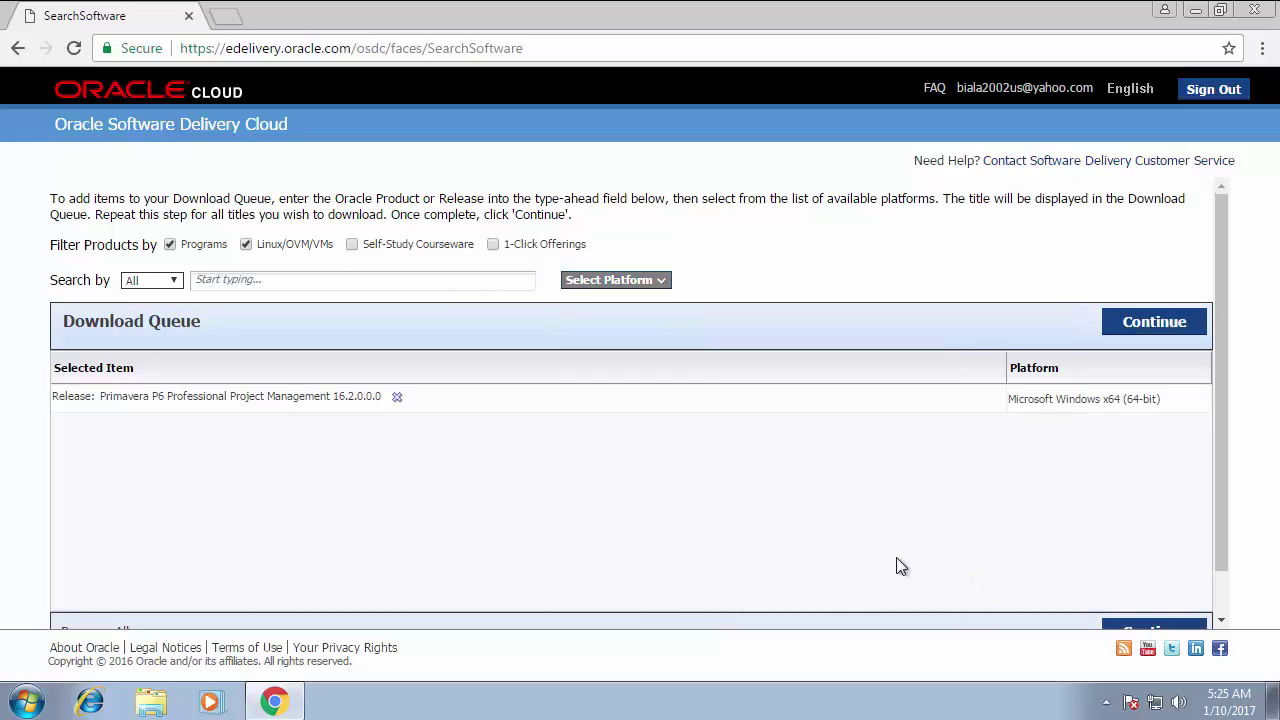
pyautogui.moveTo(1213, 457); pyautogui.dragTo(1208, 510)
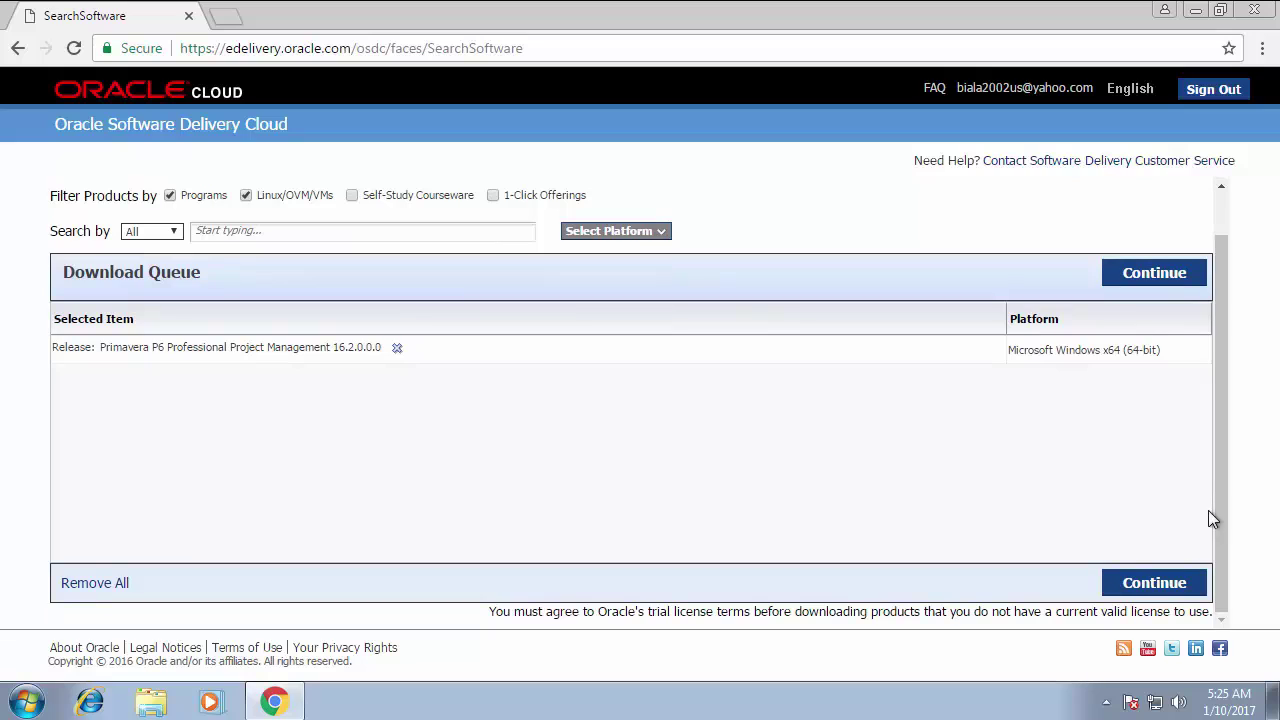
pyautogui.click(1168, 592)
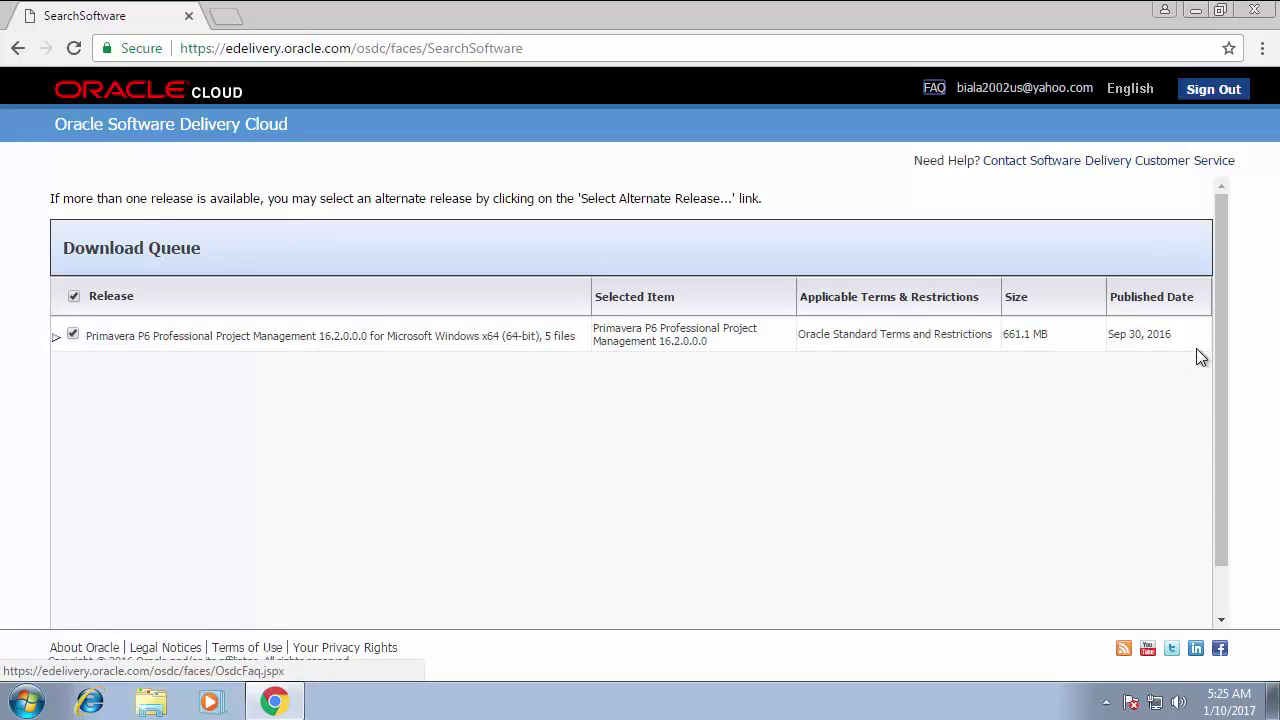
pyautogui.moveTo(1219, 328); pyautogui.dragTo(1195, 377)
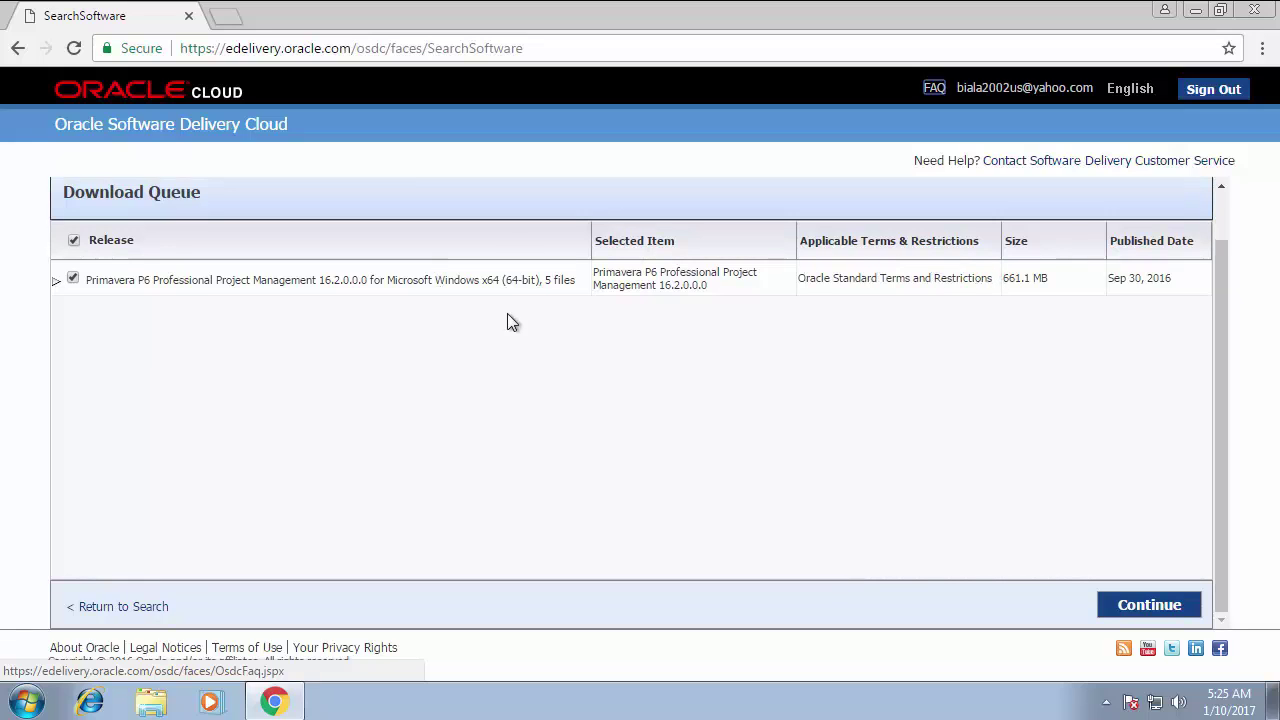
# - Accept the Oracle license terms to reach the list of five P6 zip files
pyautogui.click(1166, 612)
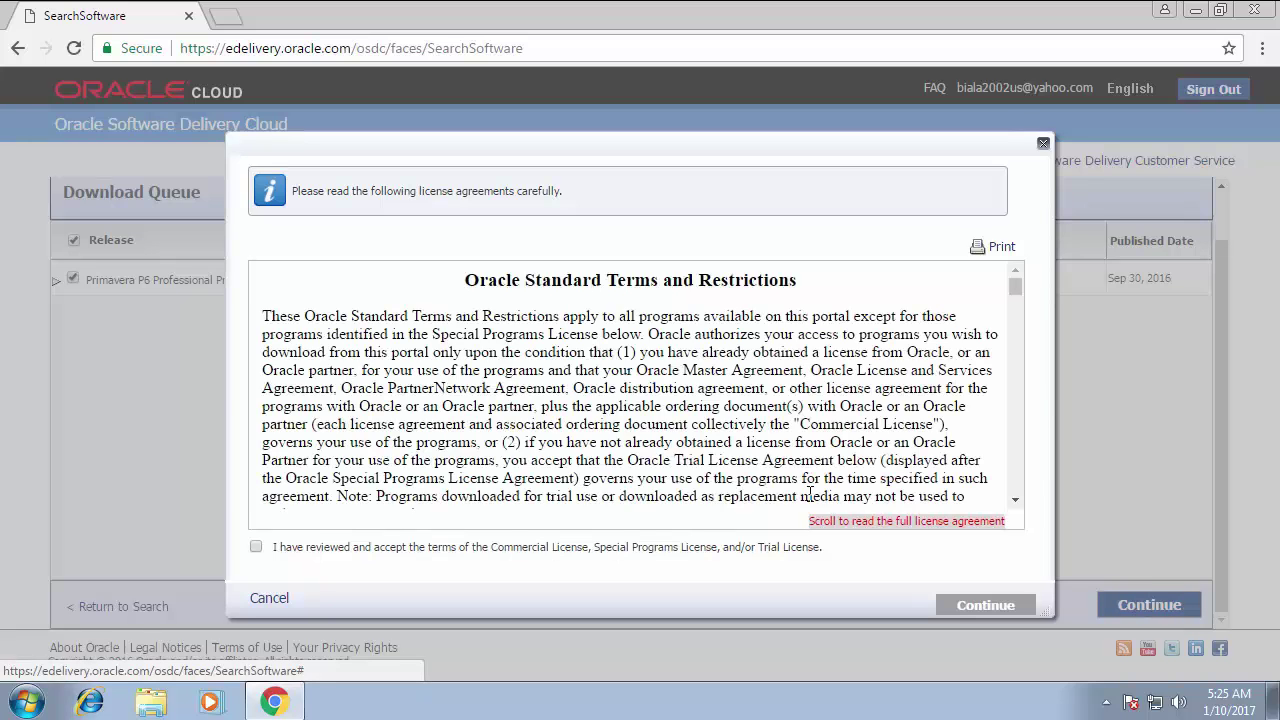
pyautogui.click(256, 548)
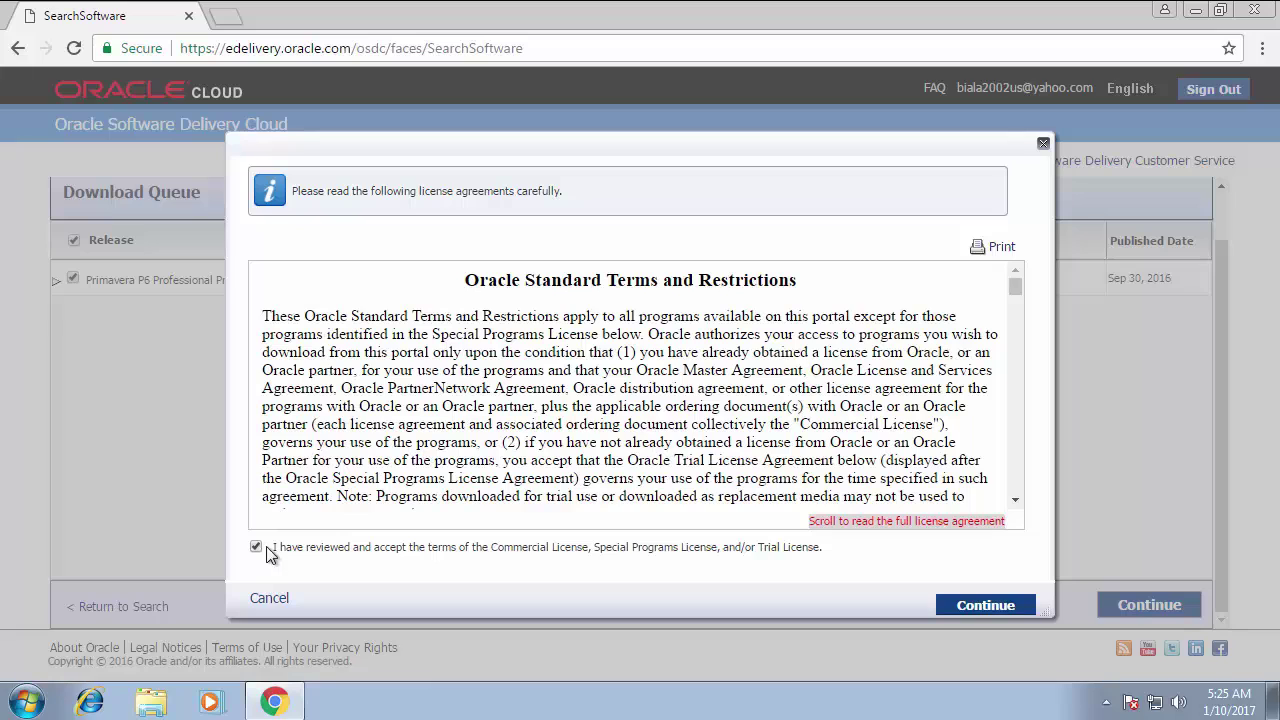
pyautogui.click(962, 606)
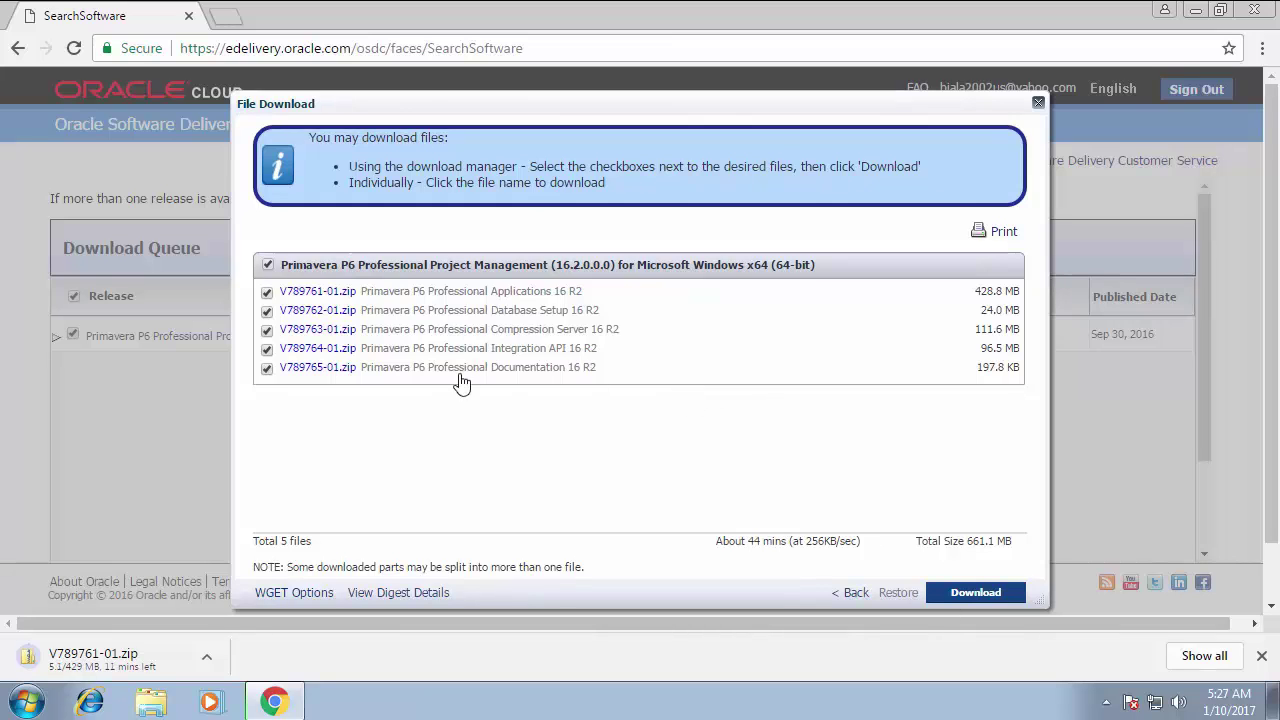
# - Show the running download in its folder, then open Chrome's Downloads page
pyautogui.click(208, 658)
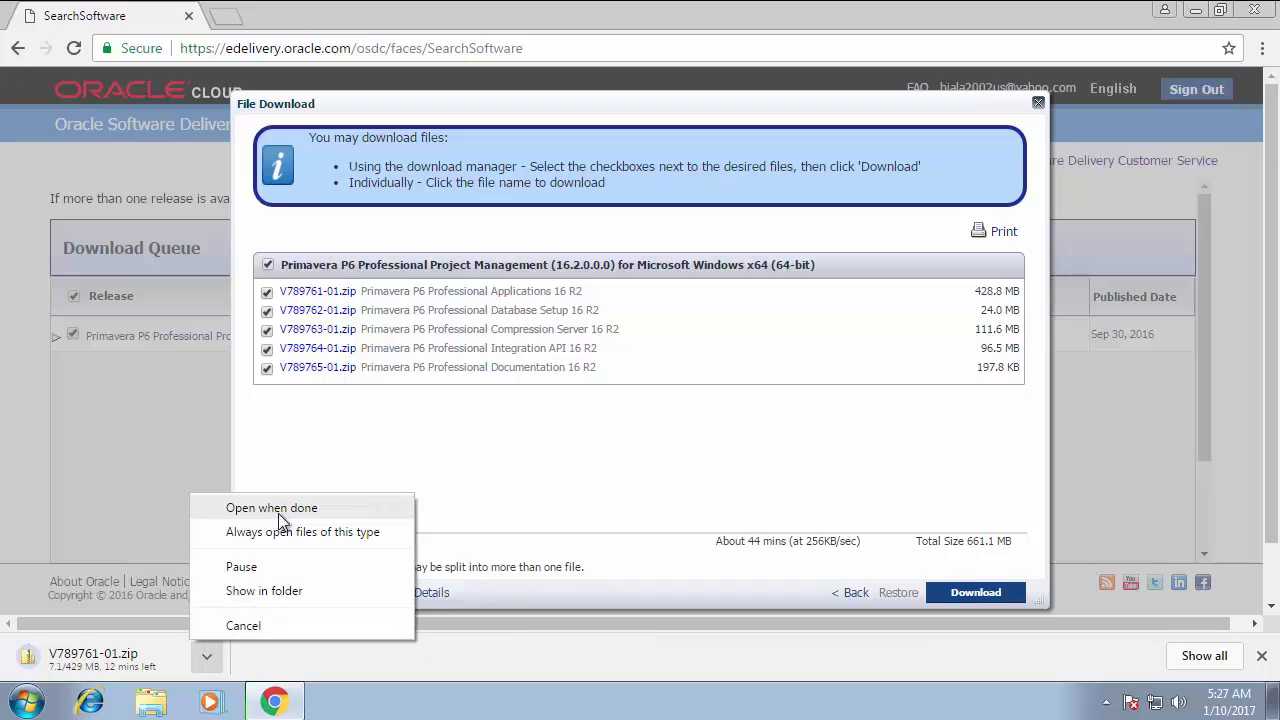
pyautogui.click(271, 591)
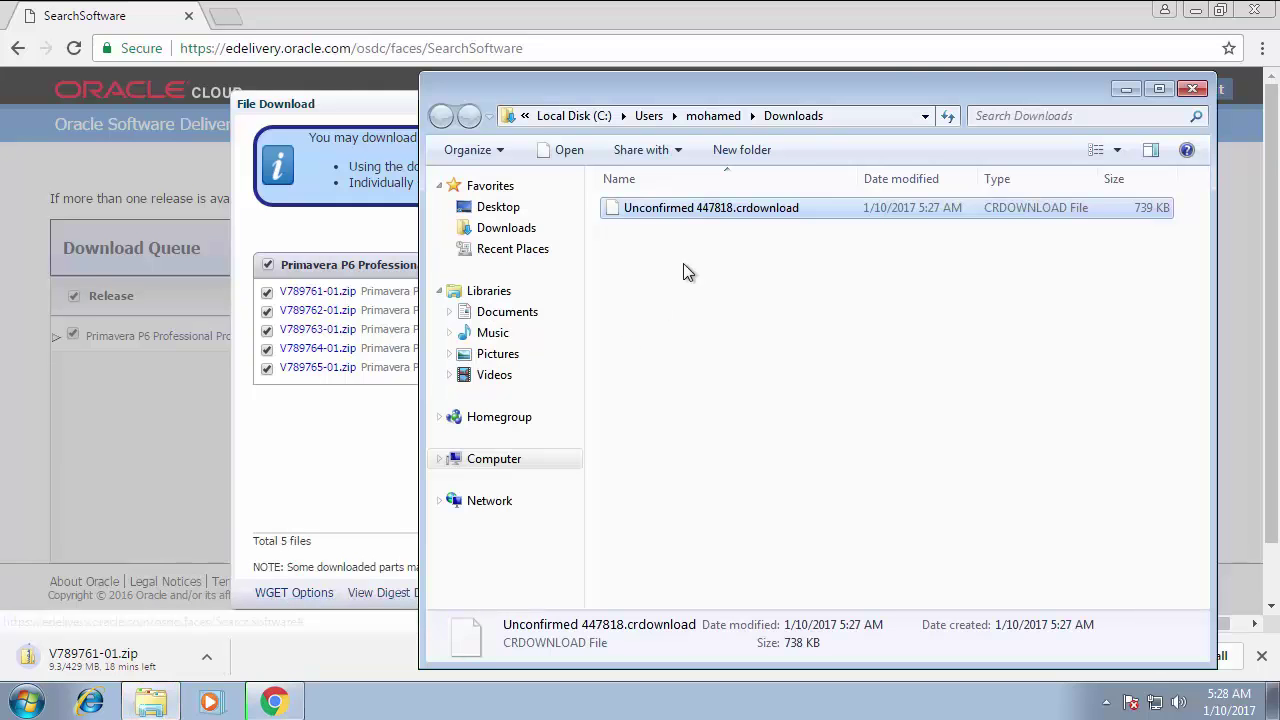
pyautogui.click(1192, 89)
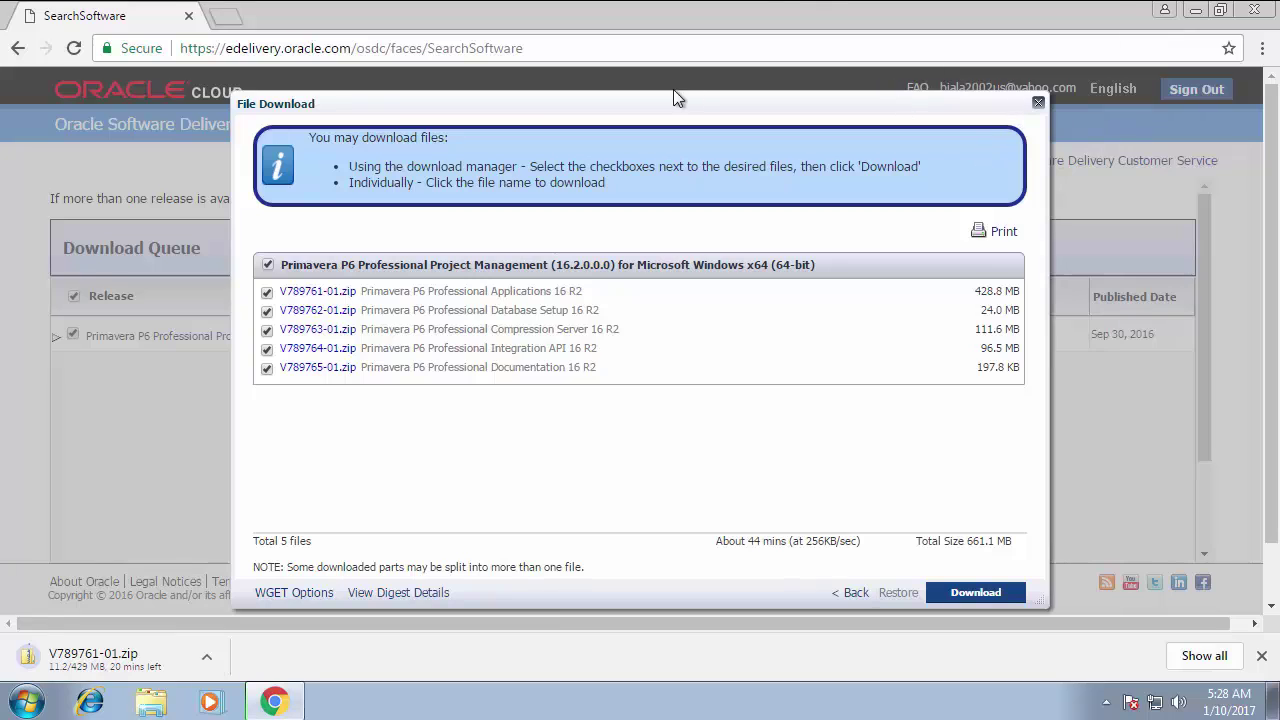
pyautogui.click(1261, 49)
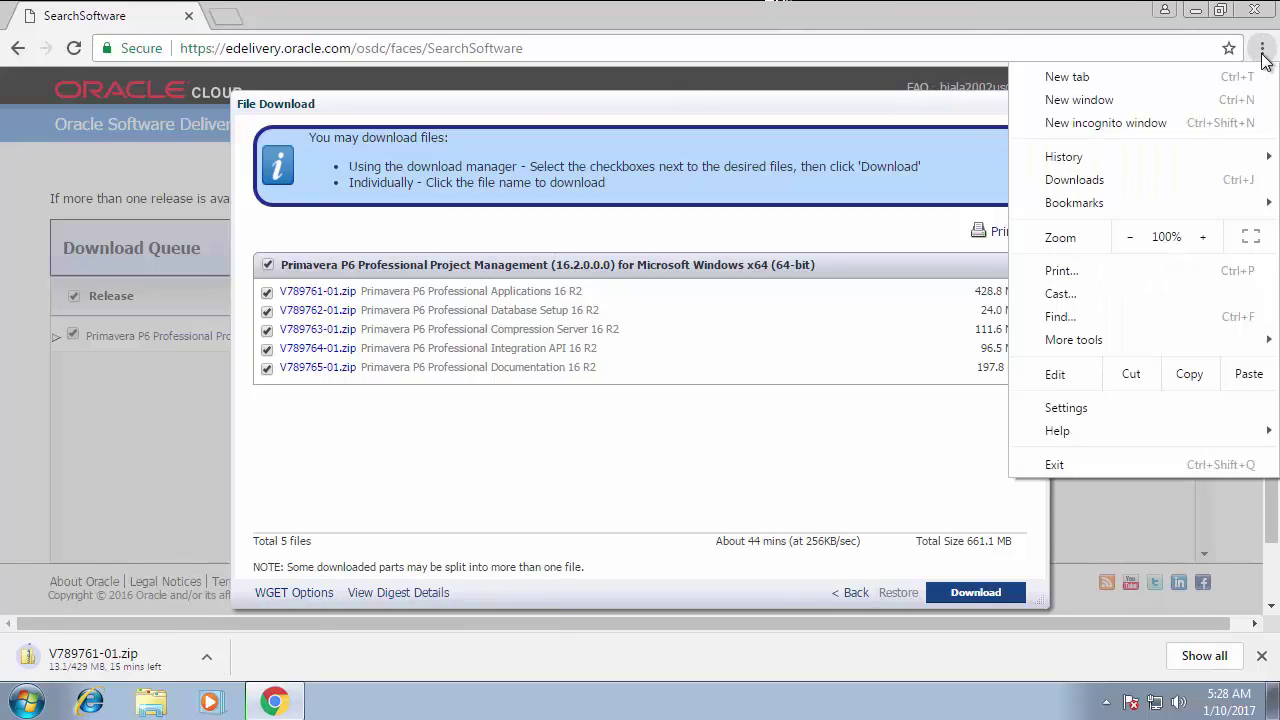
pyautogui.click(1128, 185)
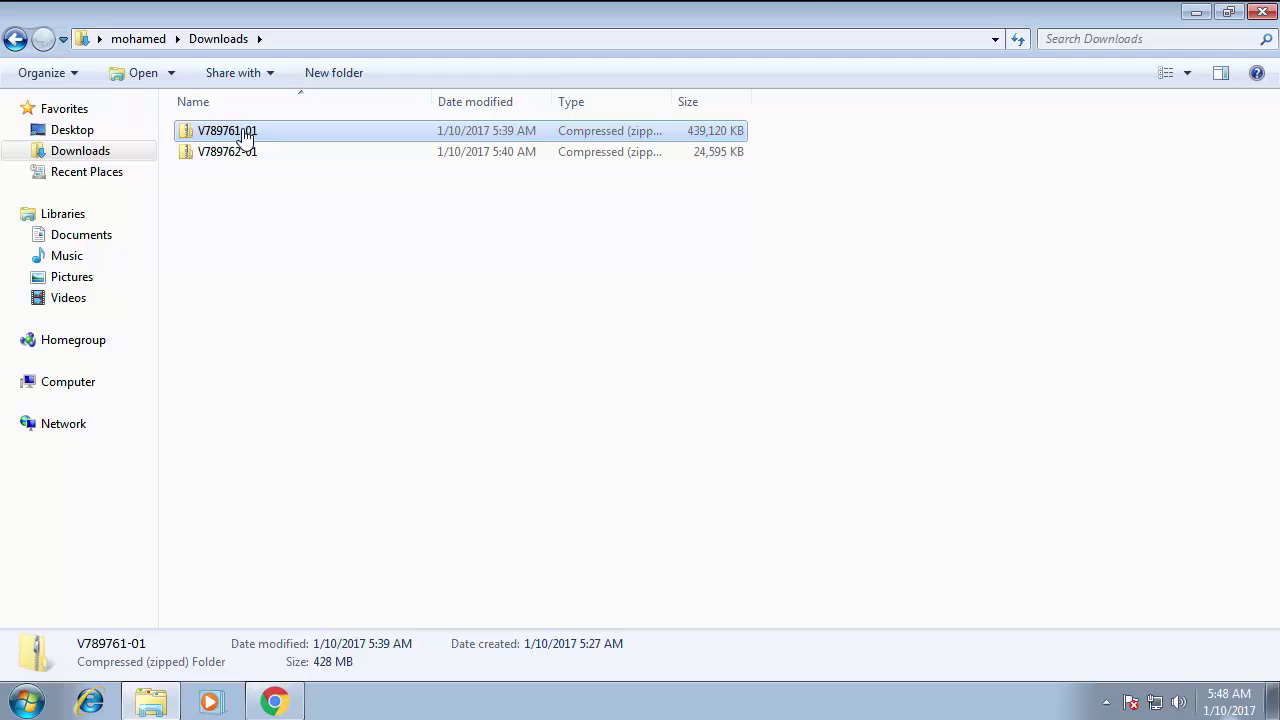
# - Extract V789761-01.zip into the suggested V789761-01 folder
pyautogui.rightClick(248, 132)
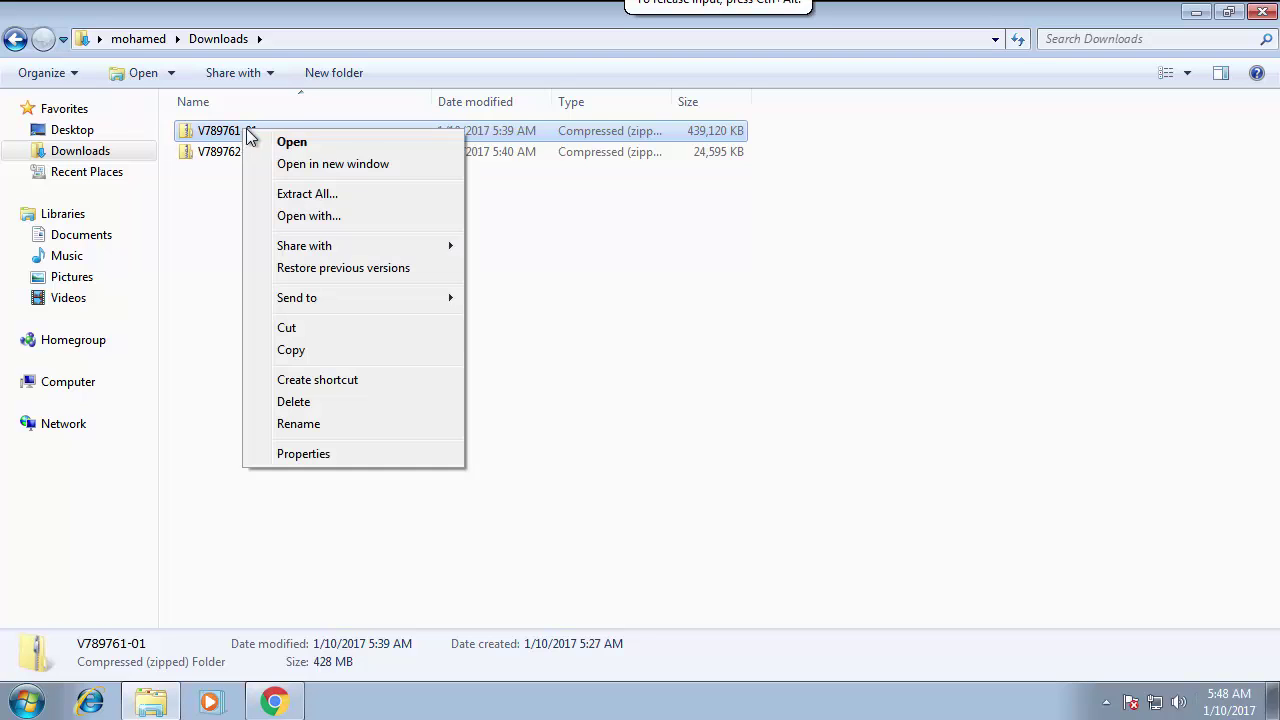
pyautogui.click(324, 196)
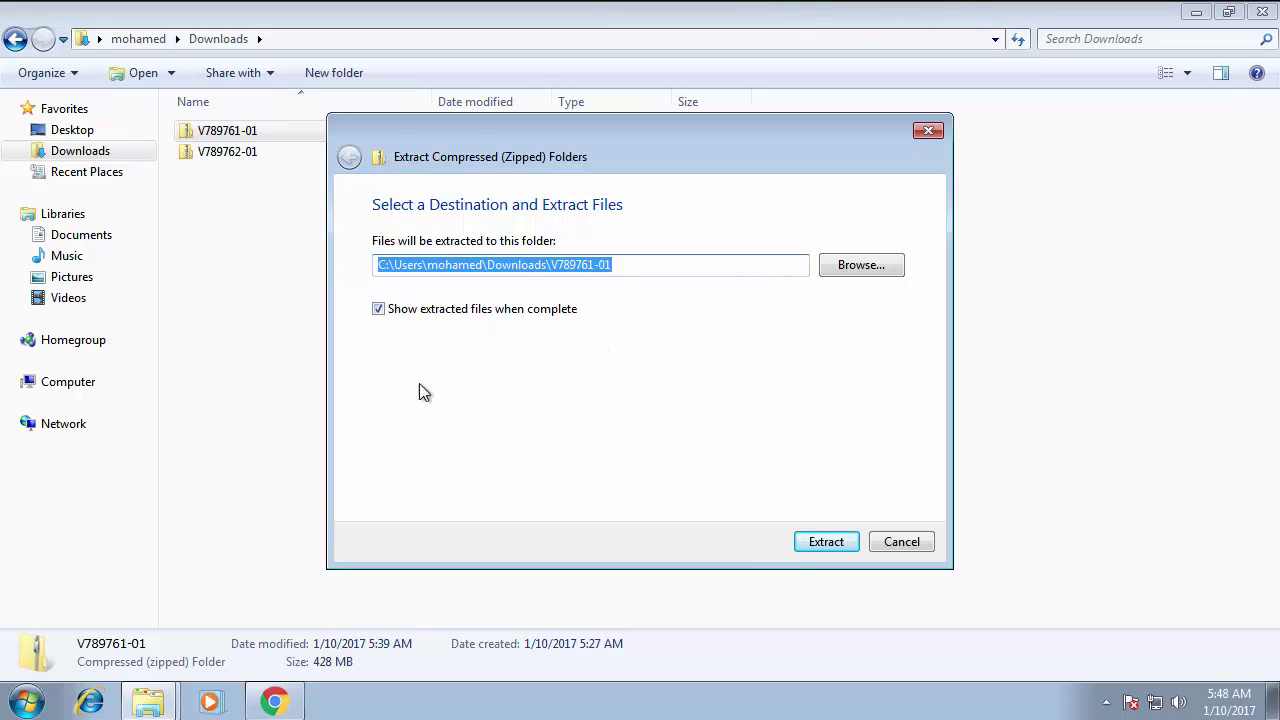
pyautogui.click(824, 541)
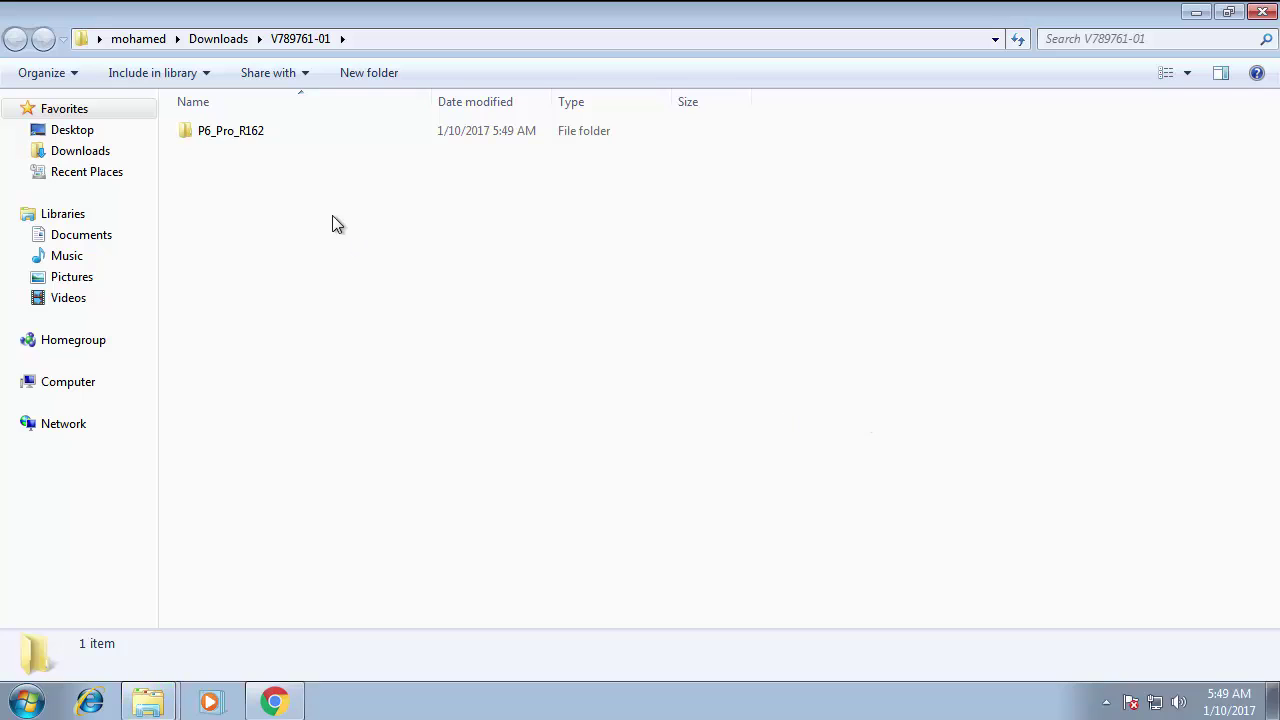
# - Open the P6_Pro_R162 folder and launch its setup program
pyautogui.doubleClick(240, 135)
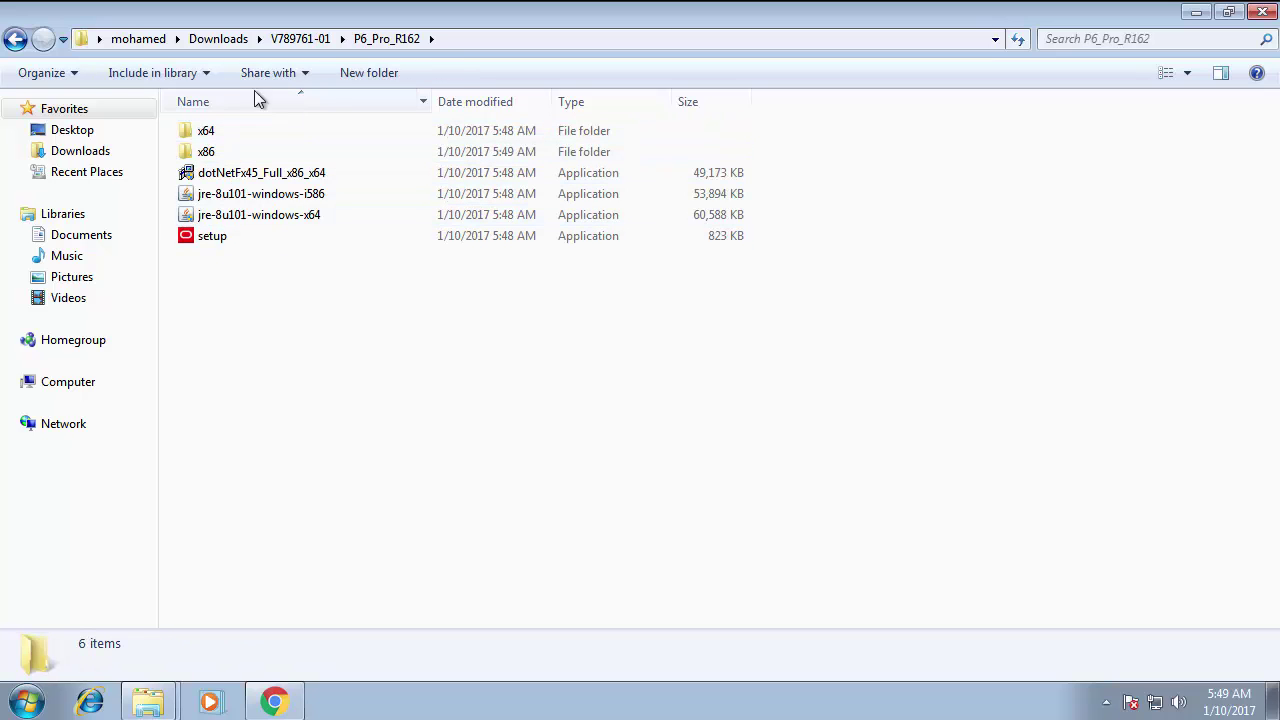
pyautogui.click(231, 239)
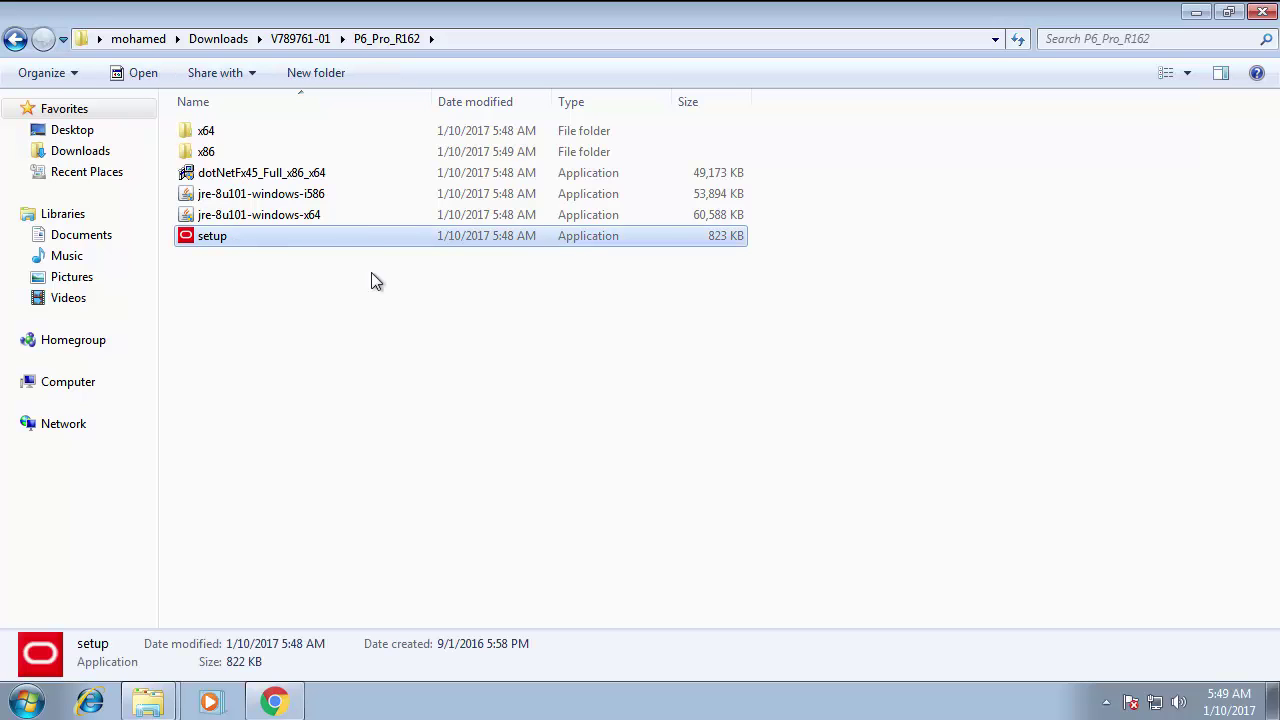
pyautogui.doubleClick(213, 235)
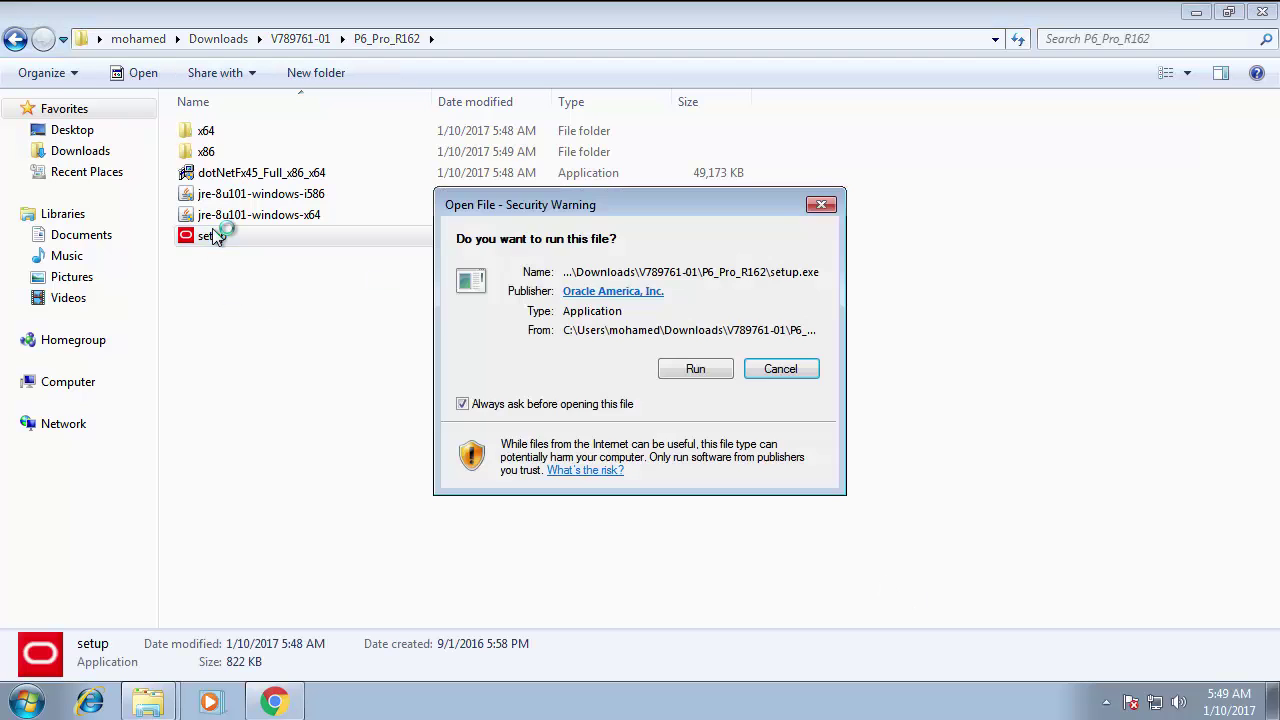
# - Run setup.exe and let it install the required .NET Framework 4.5 prerequisite
pyautogui.click(686, 372)
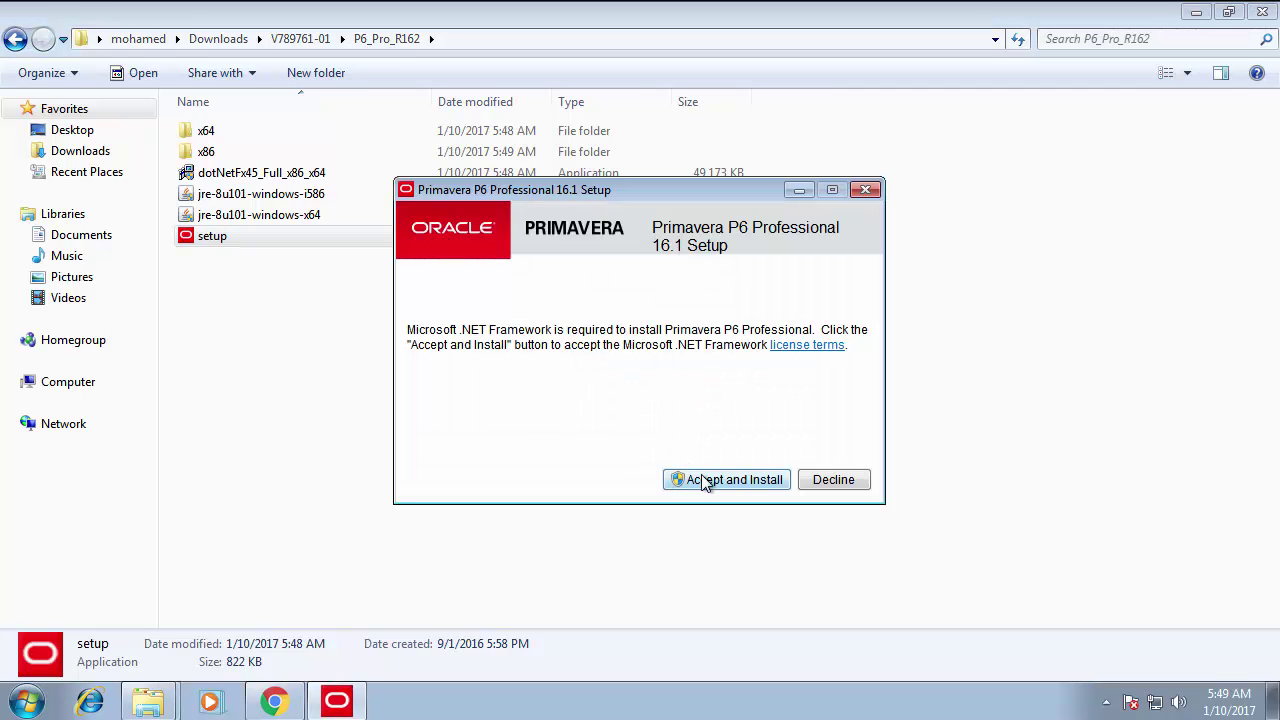
pyautogui.click(706, 481)
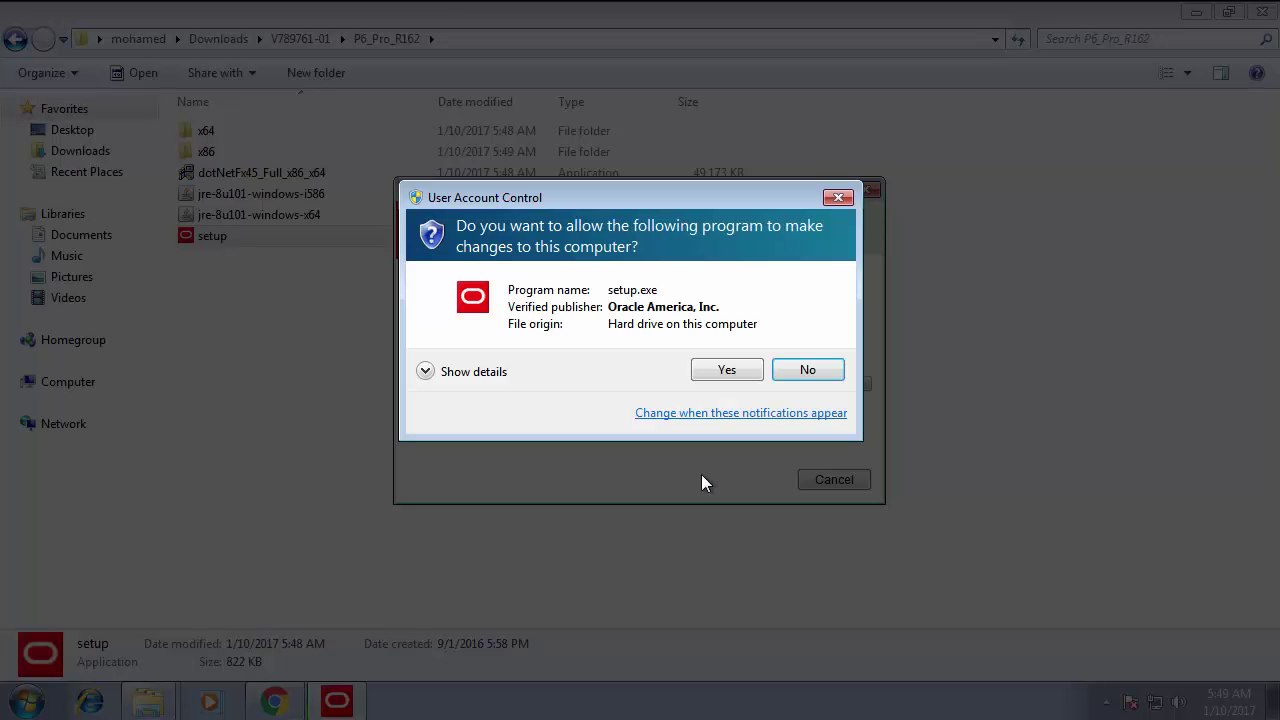
pyautogui.click(715, 370)
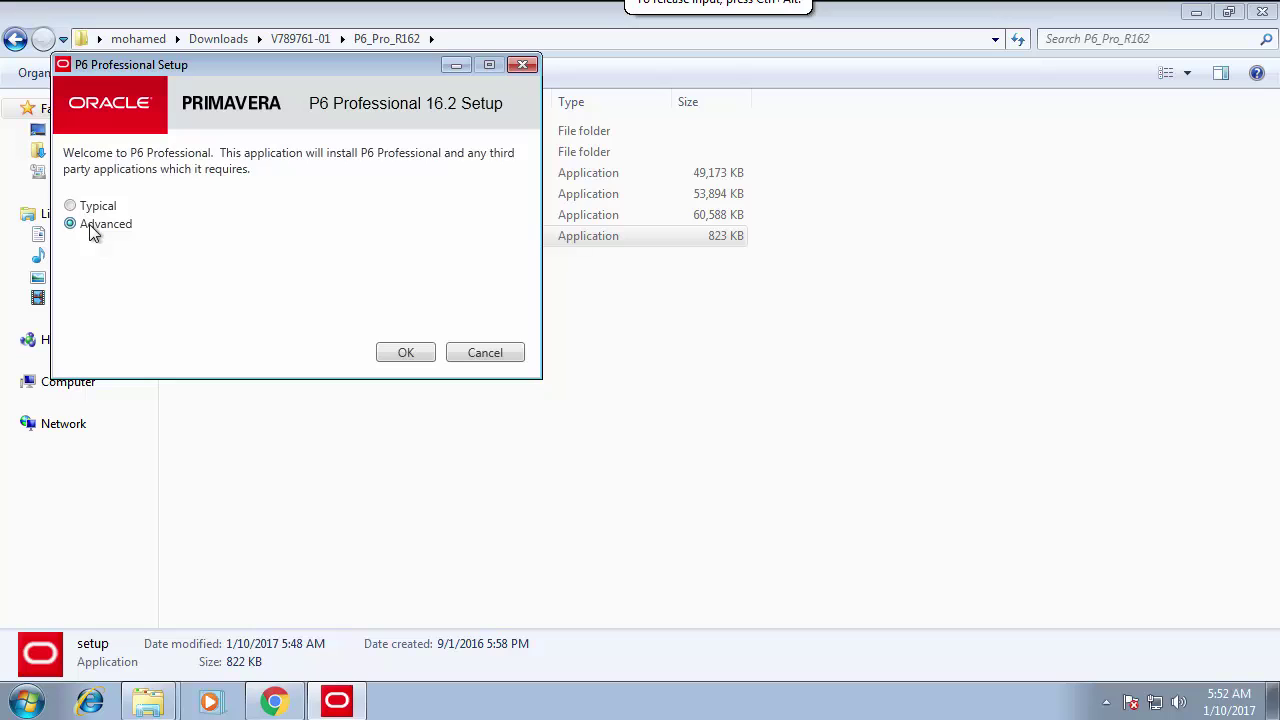
# - With Advanced install, add Administration Configuration and Job Service to the x64 components, reaching Ready To Install
pyautogui.click(427, 352)
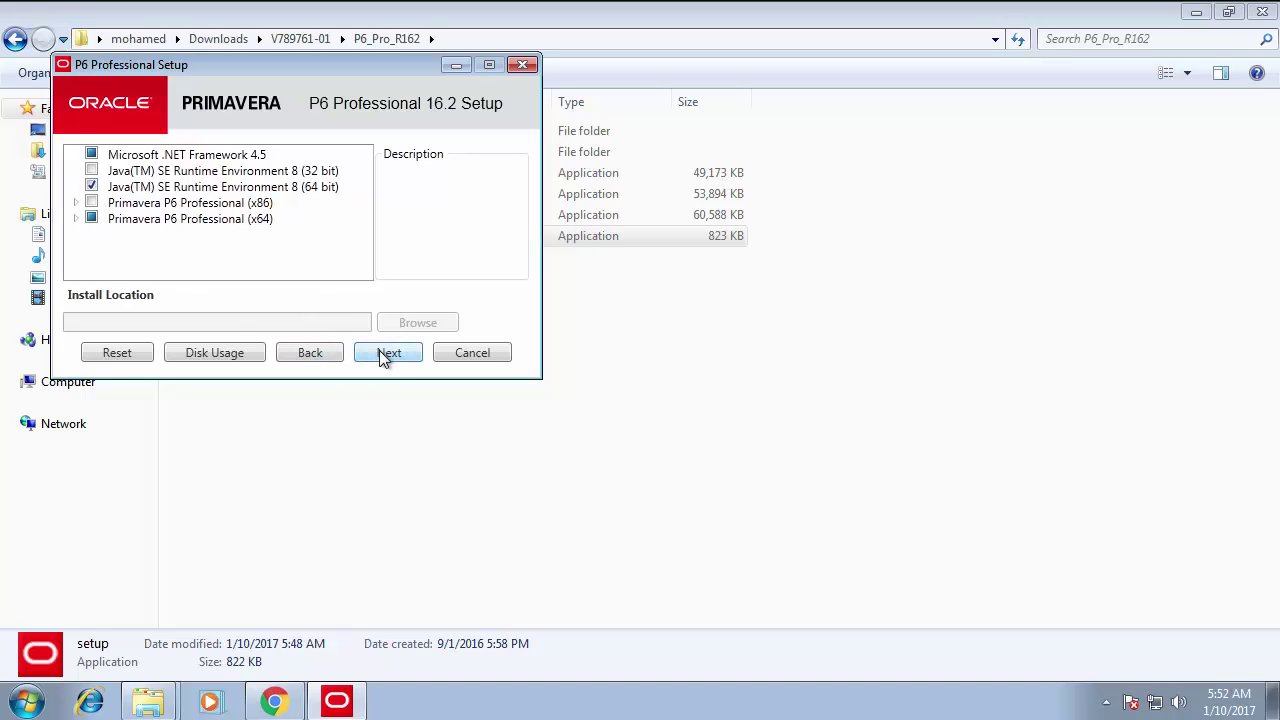
pyautogui.click(75, 219)
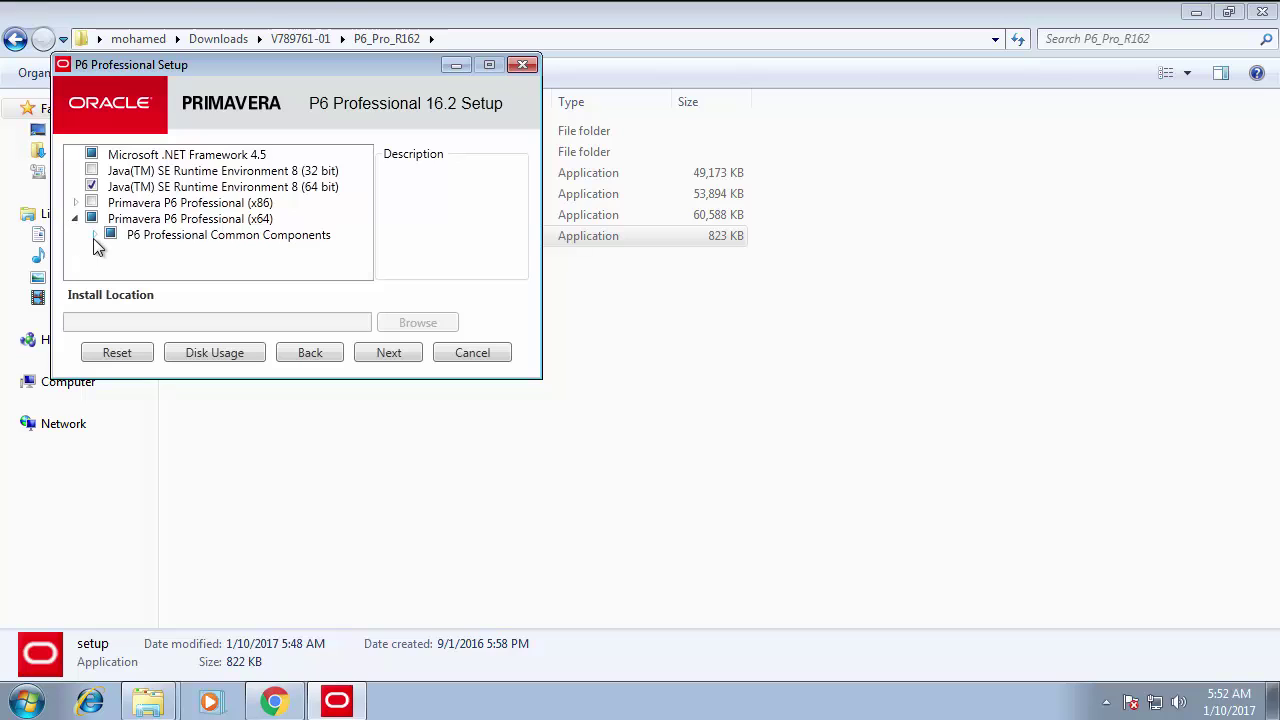
pyautogui.click(94, 237)
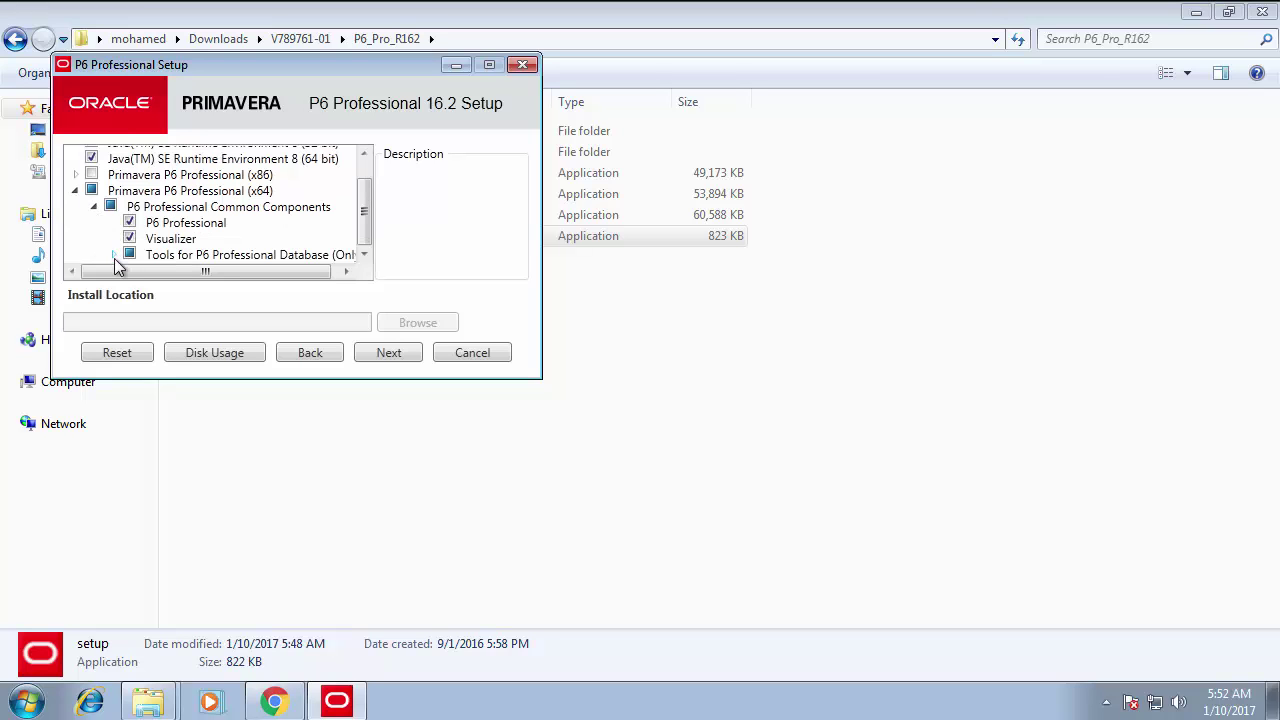
pyautogui.click(114, 257)
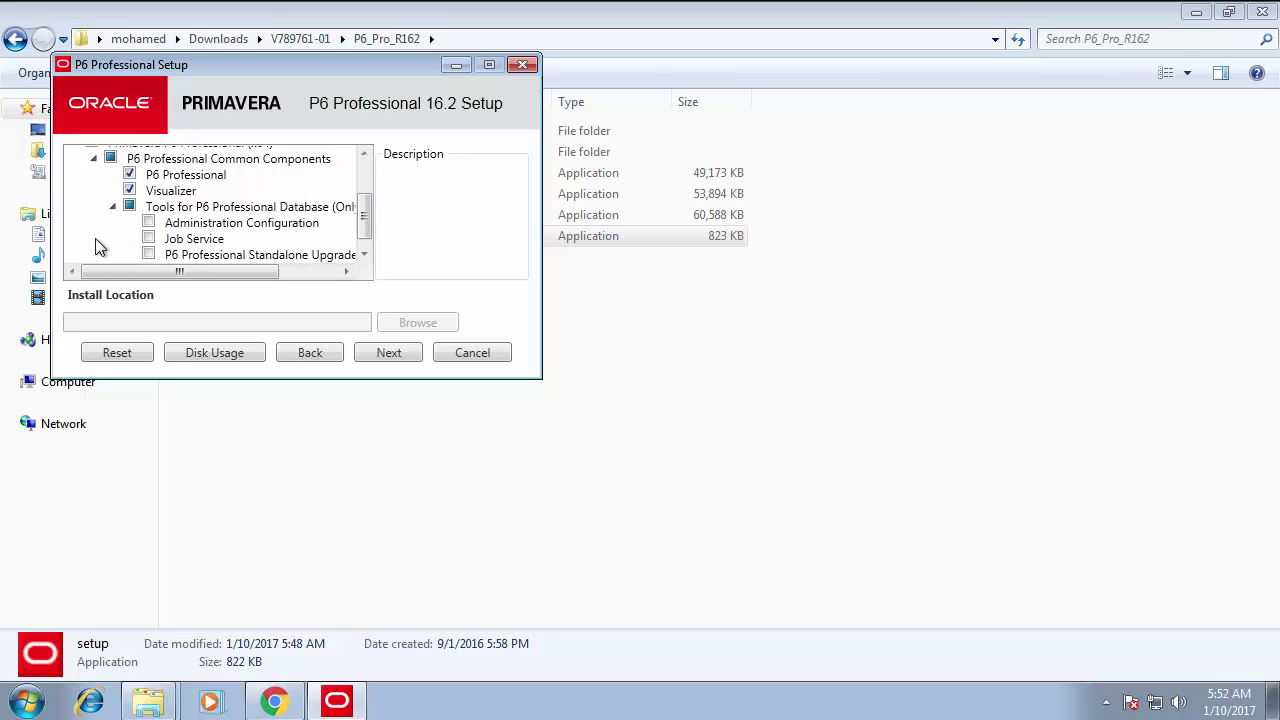
pyautogui.click(148, 220)
pyautogui.click(149, 223)
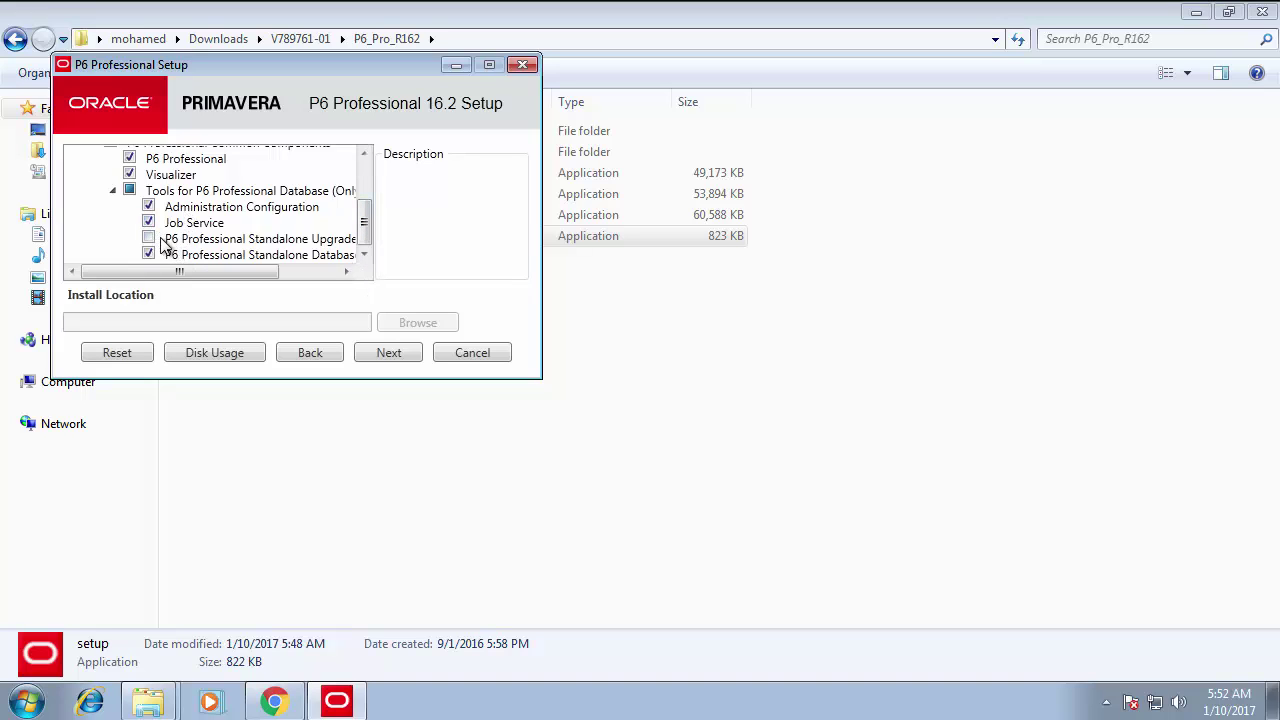
pyautogui.moveTo(193, 270)
pyautogui.mouseDown()
pyautogui.moveTo(271, 283)
pyautogui.moveTo(216, 273)
pyautogui.mouseUp()
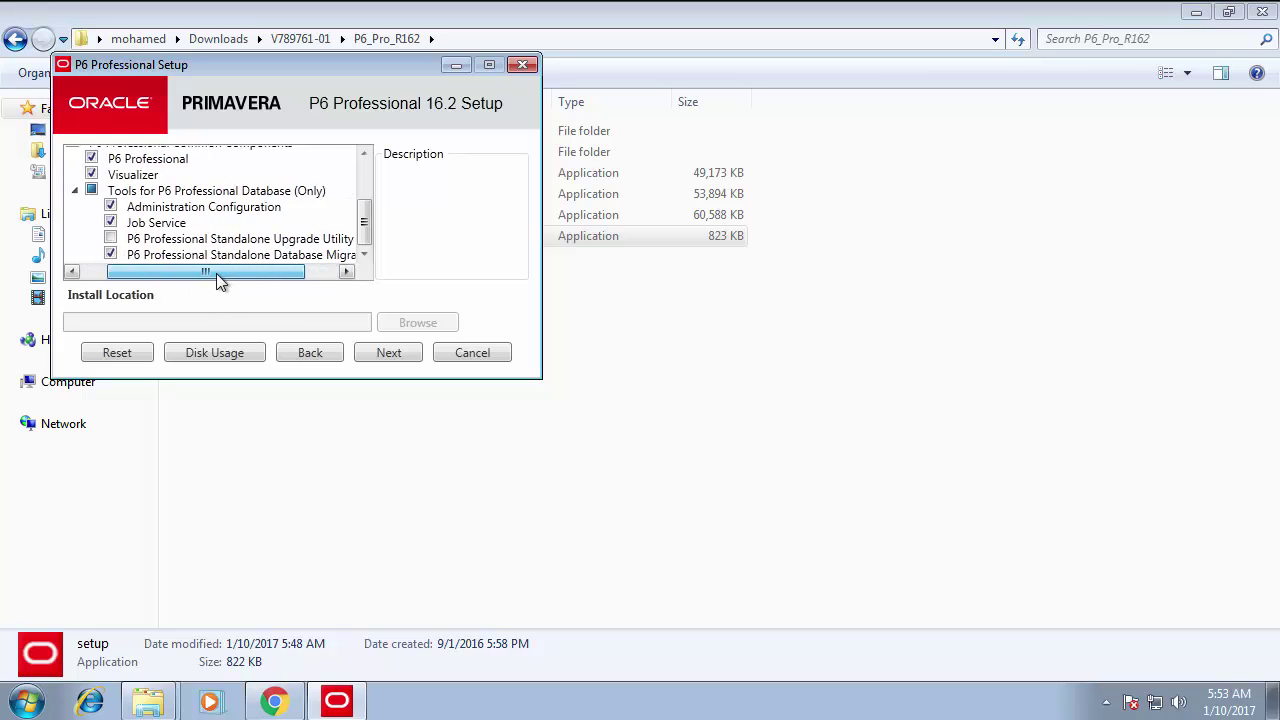
pyautogui.moveTo(367, 214); pyautogui.dragTo(380, 177)
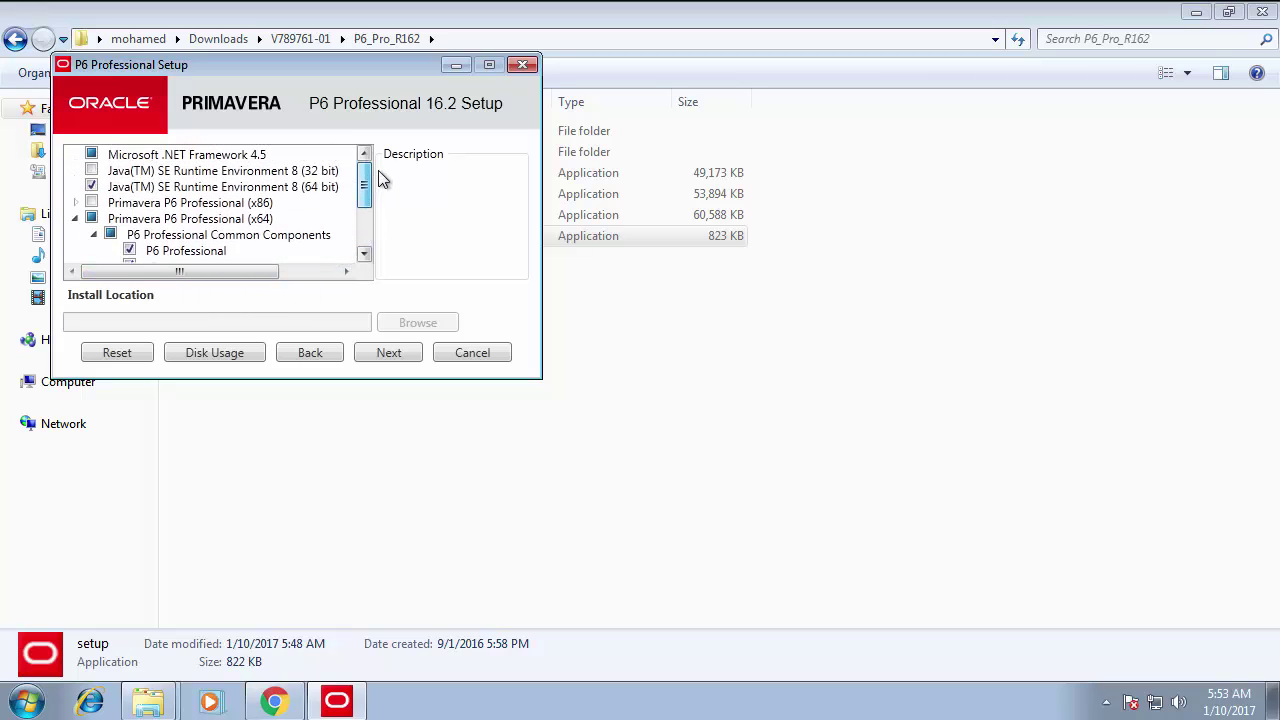
pyautogui.click(400, 355)
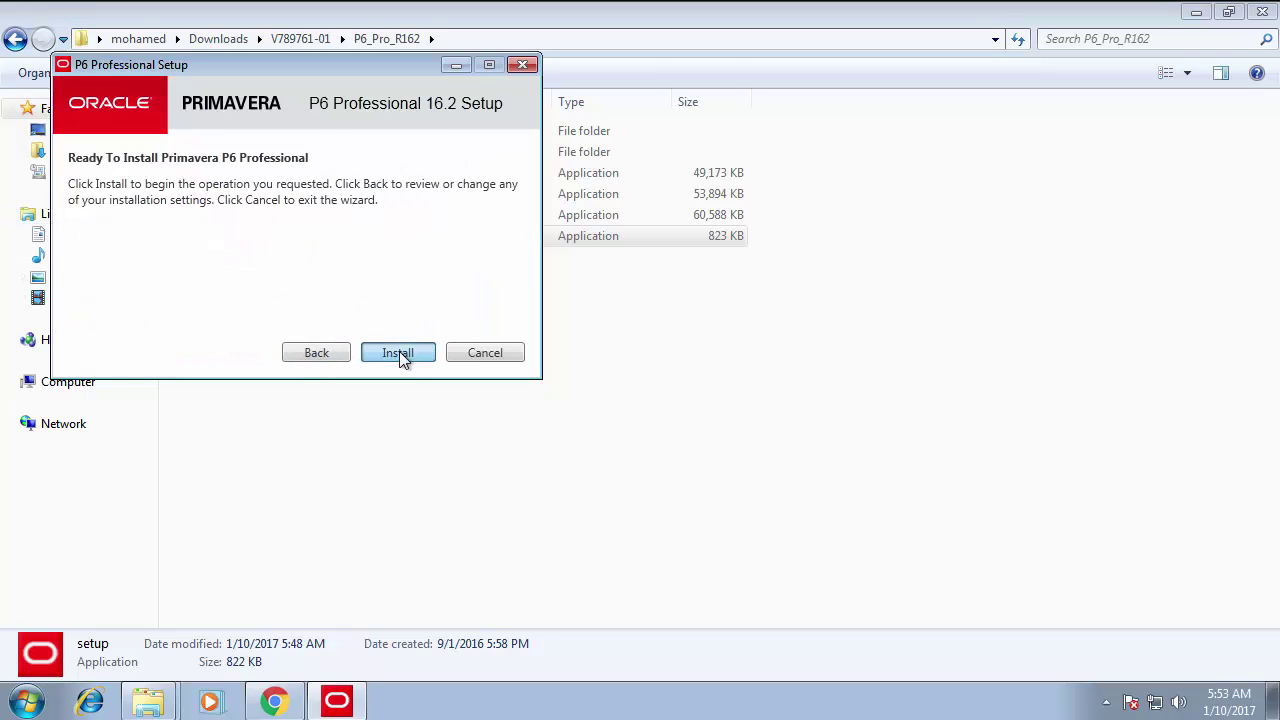
# - Install P6 Professional 16.2, leaving Run Database Configuration checked on the Next Steps page
pyautogui.click(399, 353)
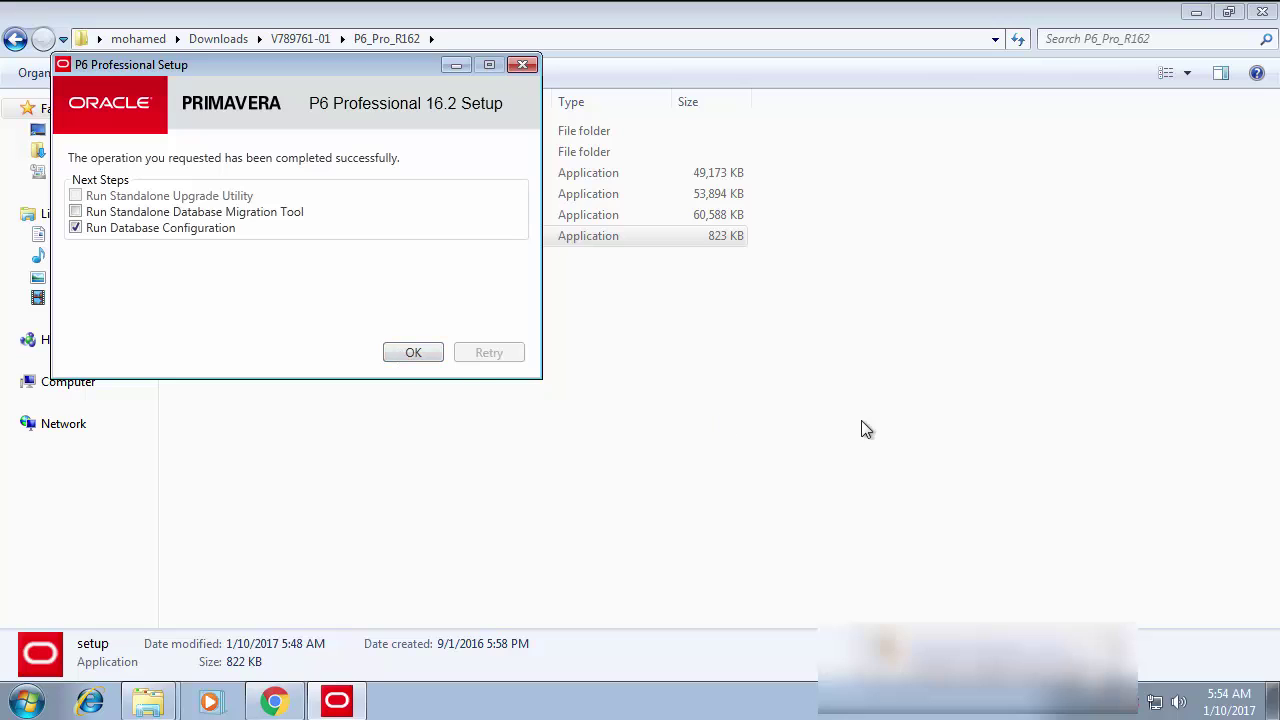
pyautogui.click(1100, 657)
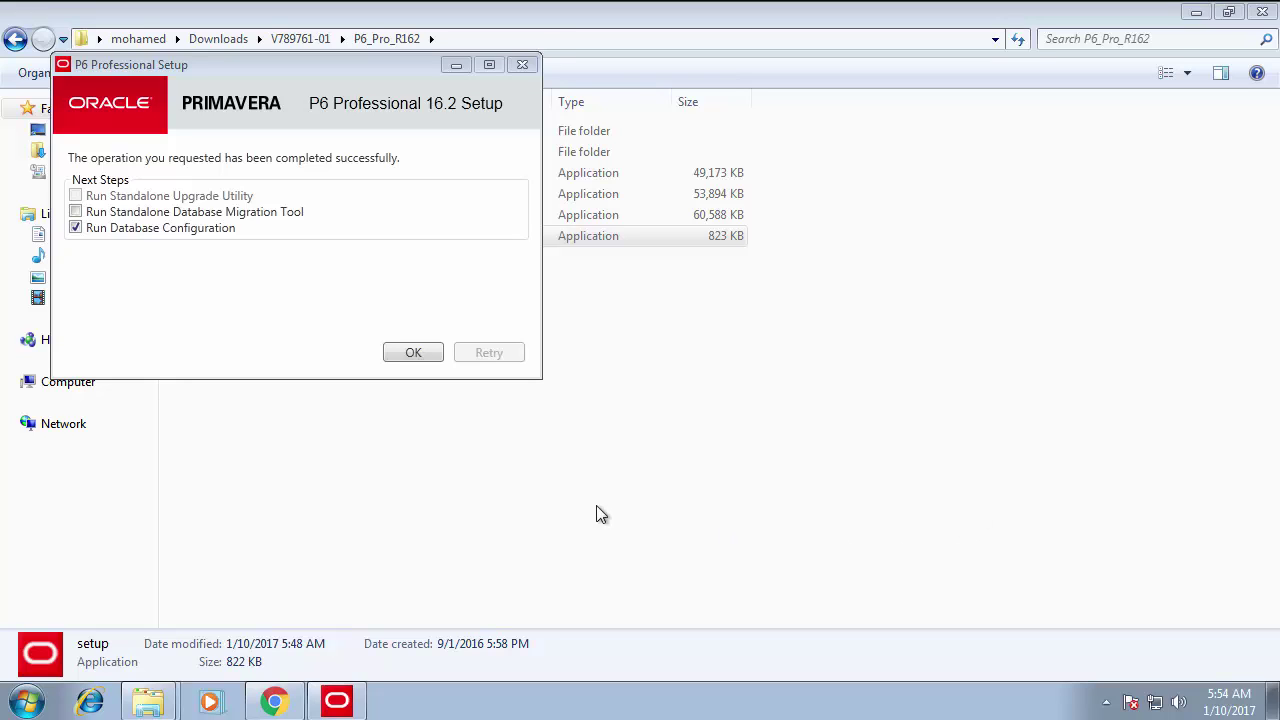
pyautogui.click(76, 228)
pyautogui.click(77, 228)
# - Launch Database Configuration and preview the Oracle driver's connection settings
pyautogui.click(415, 353)
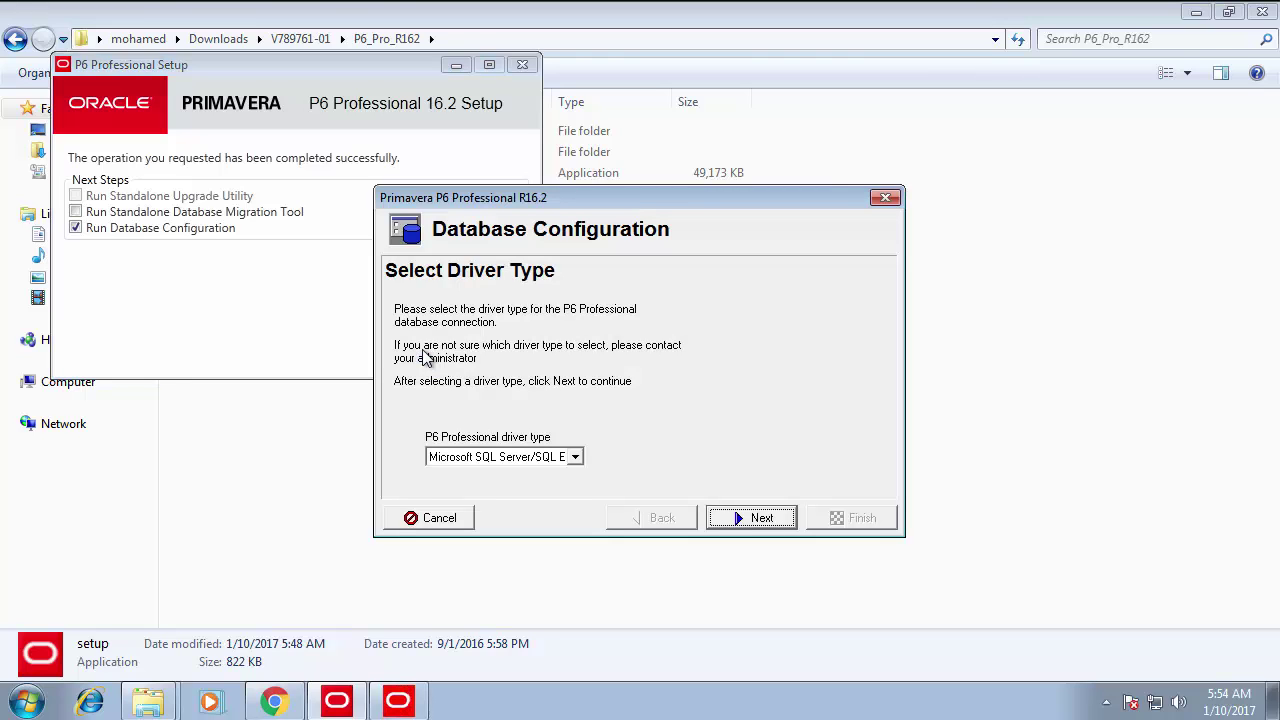
pyautogui.click(575, 458)
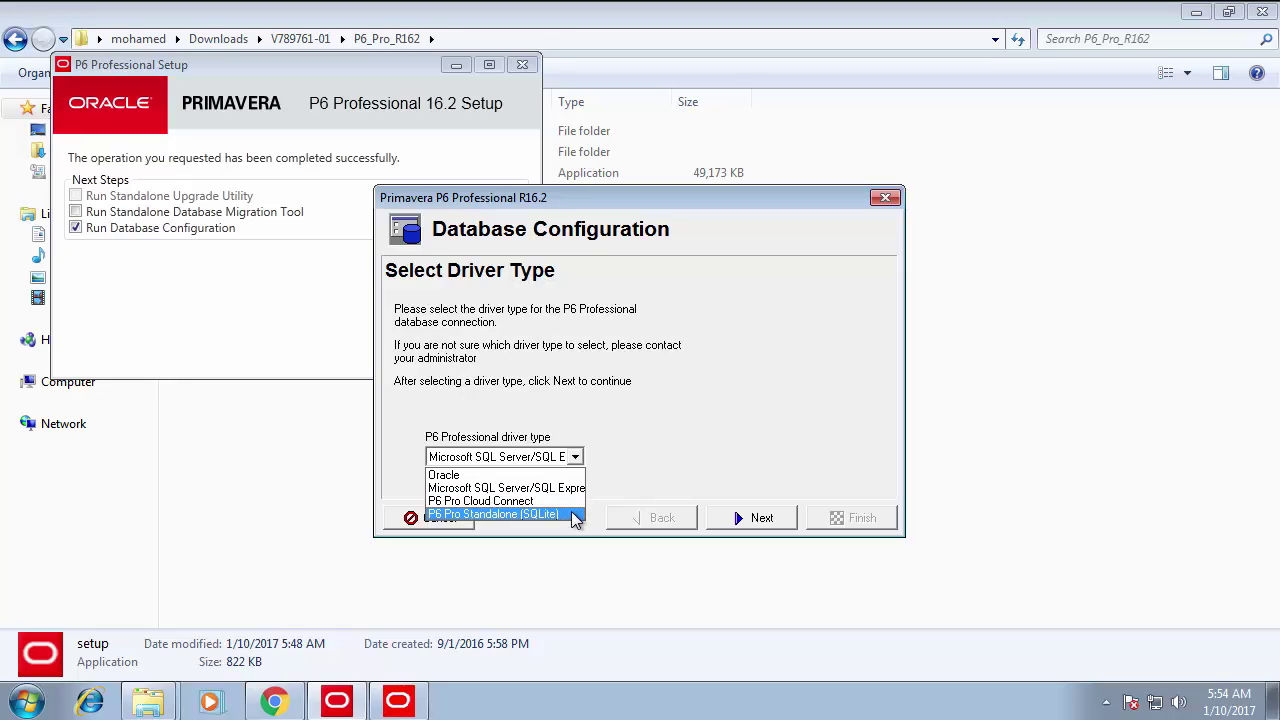
pyautogui.click(572, 476)
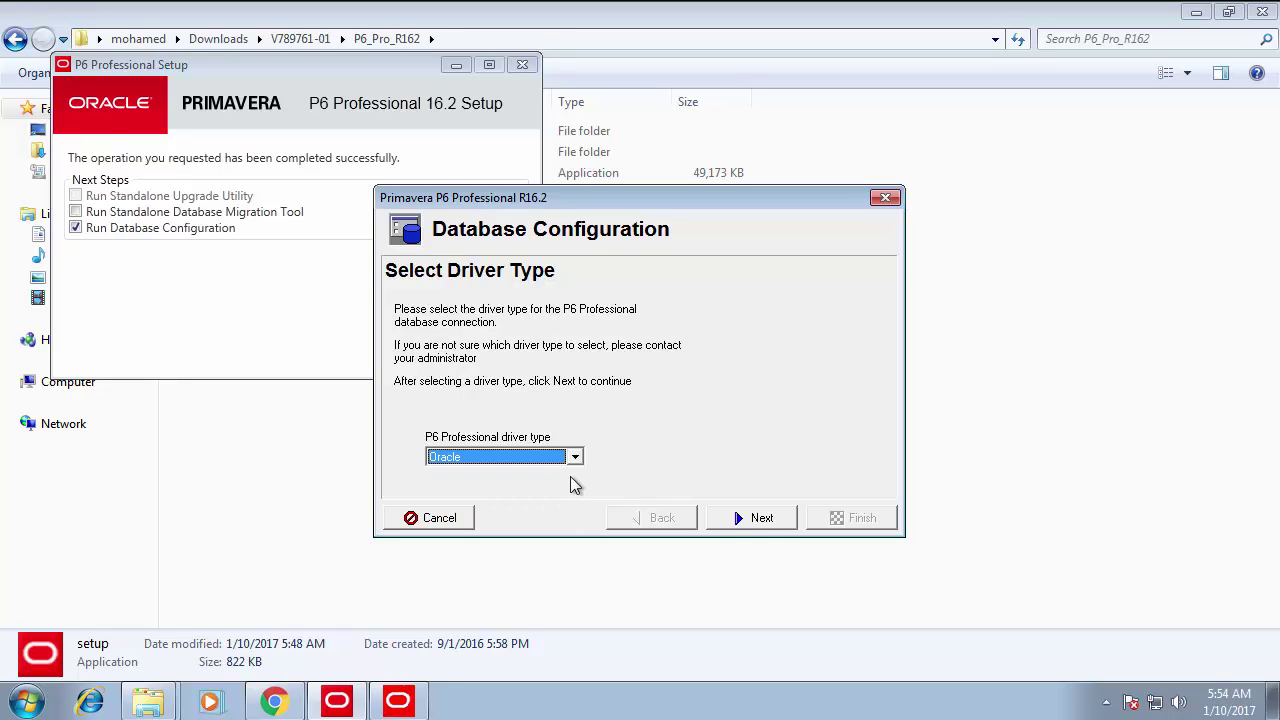
pyautogui.click(762, 518)
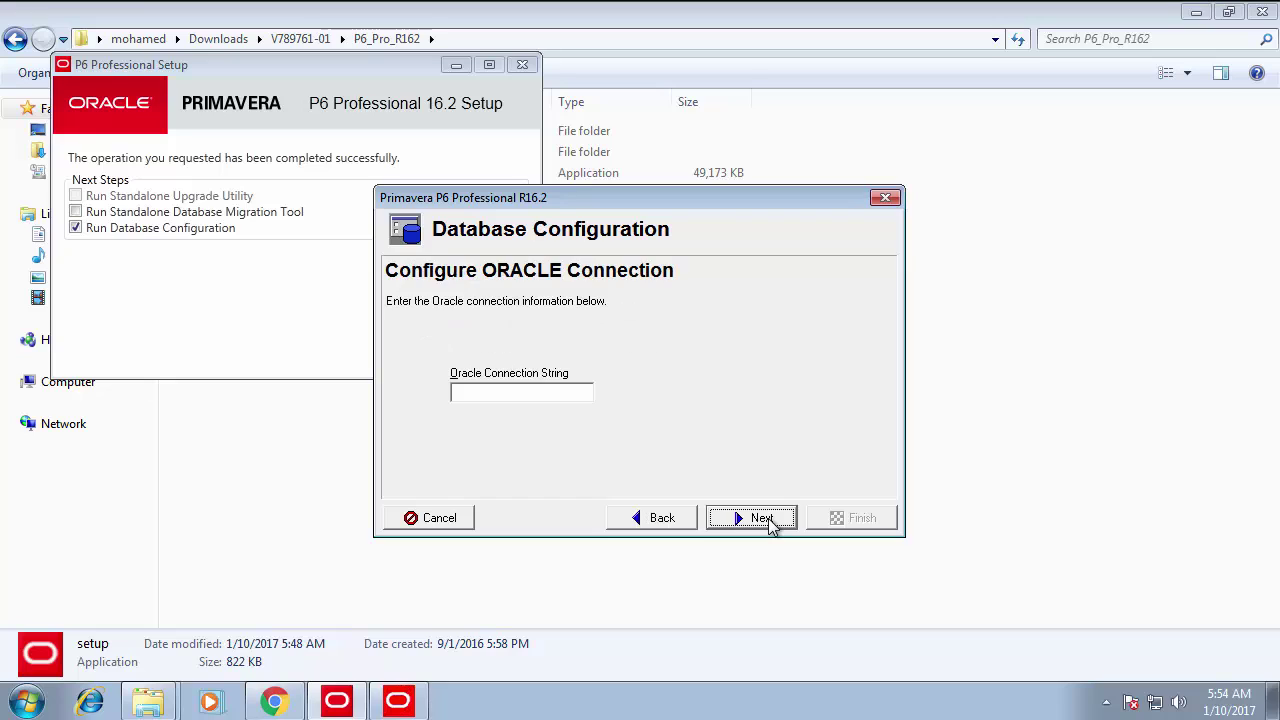
pyautogui.click(657, 520)
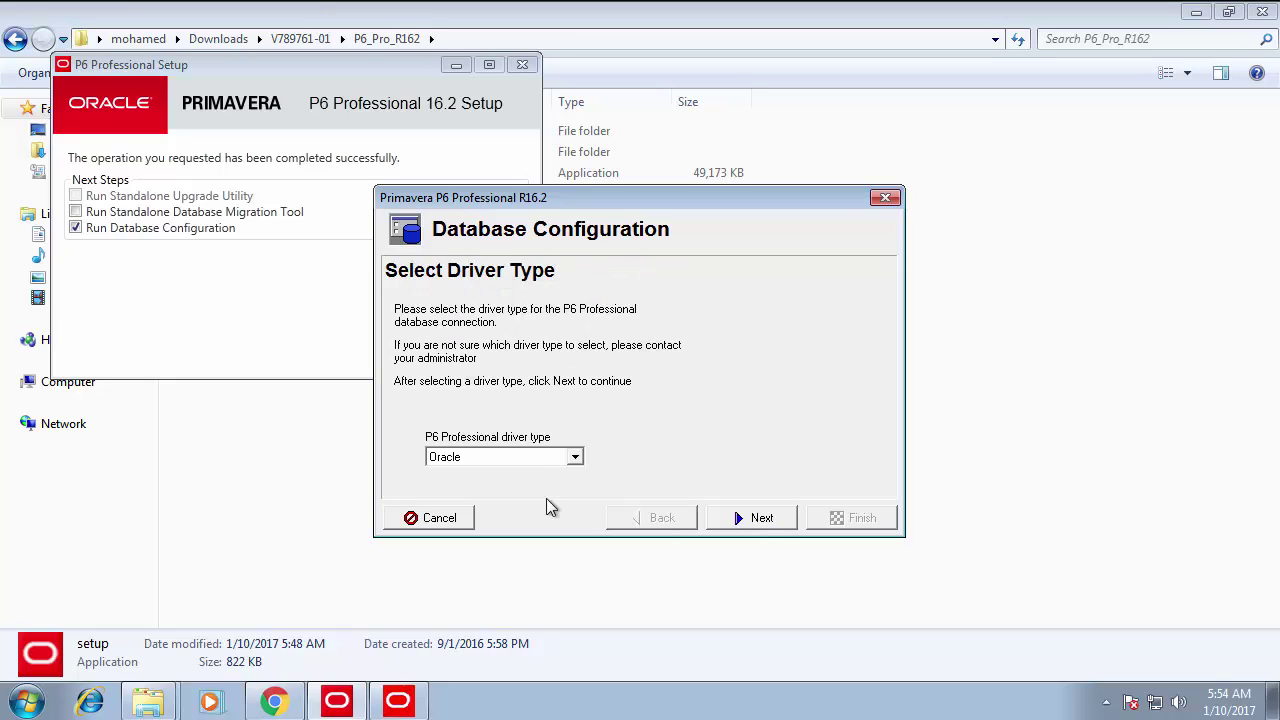
# - Preview the Microsoft SQL Server/SQL Express connection settings, then switch the driver back to Oracle
pyautogui.click(572, 458)
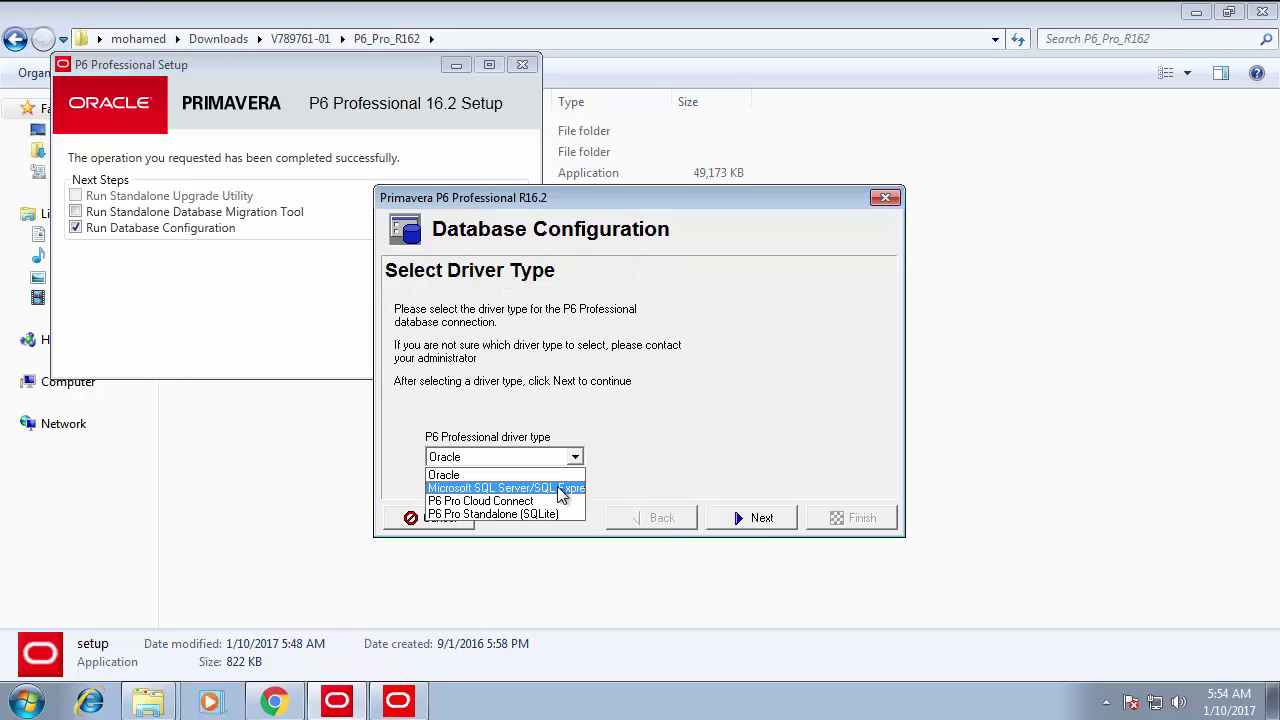
pyautogui.click(566, 486)
pyautogui.click(760, 519)
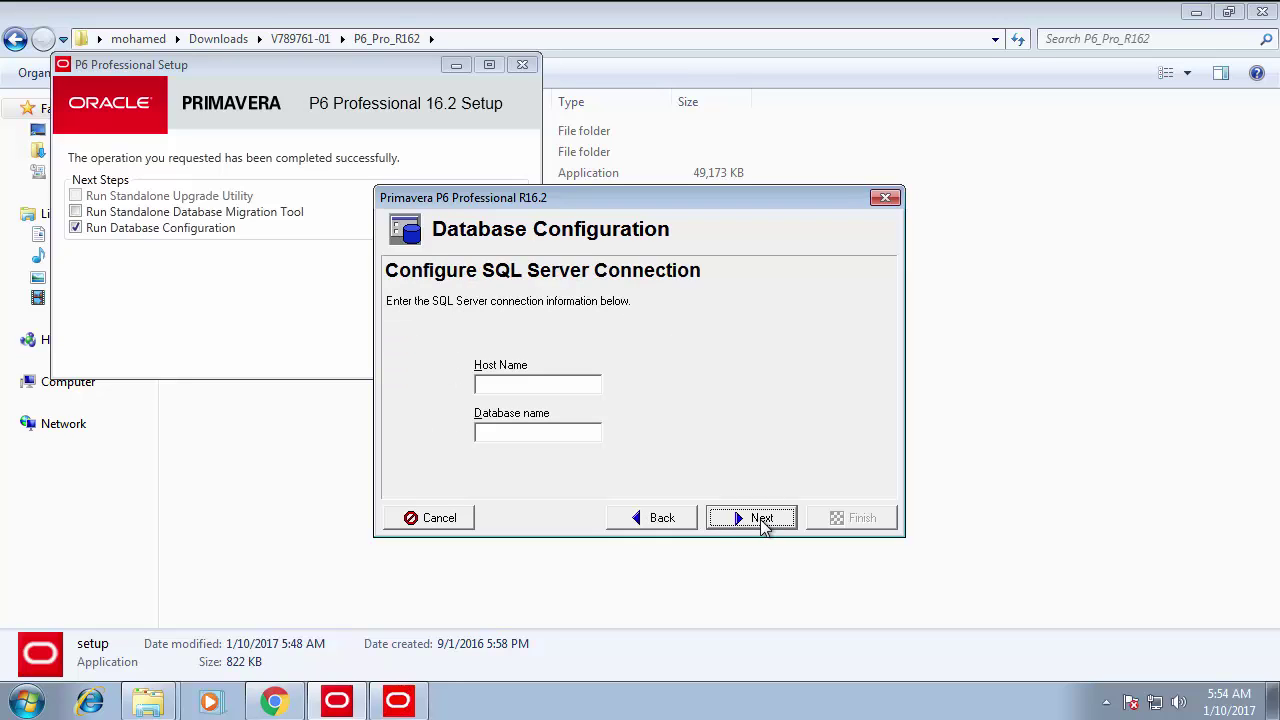
pyautogui.click(670, 522)
pyautogui.click(556, 460)
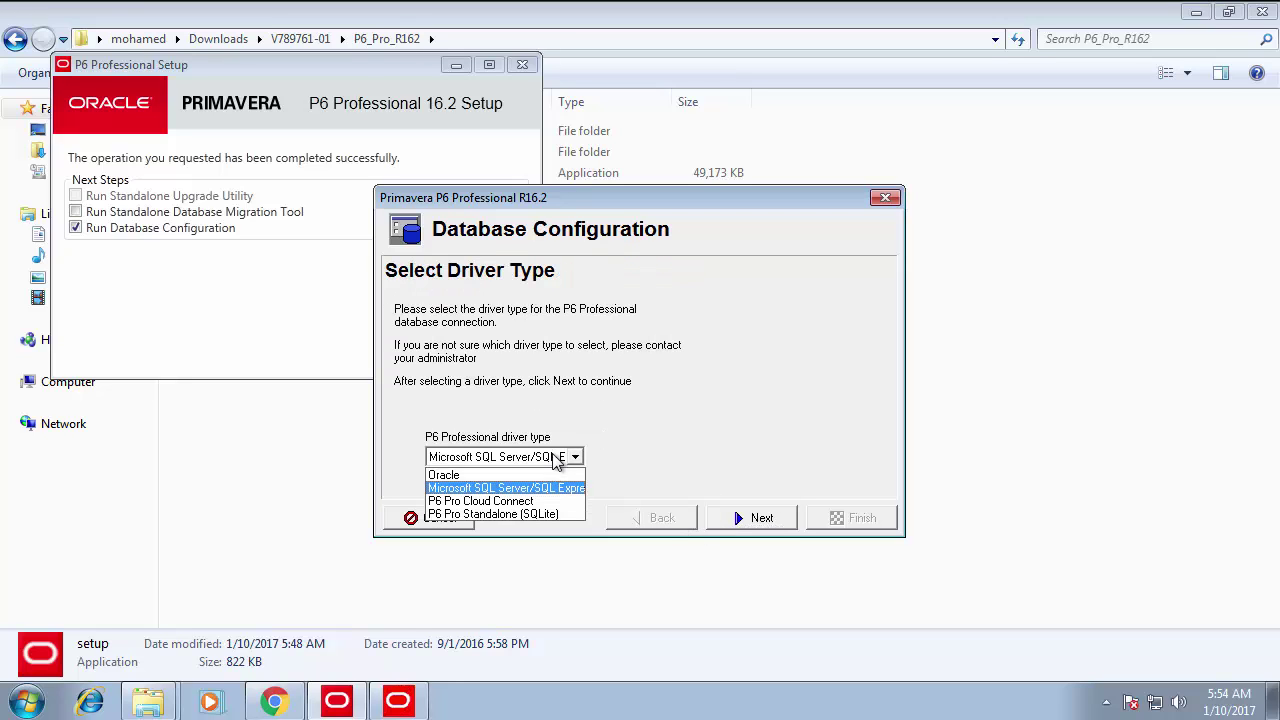
pyautogui.click(552, 471)
# - Preview the P6 Pro Cloud Connect settings, then select P6 Pro Standalone (SQLite)
pyautogui.click(556, 457)
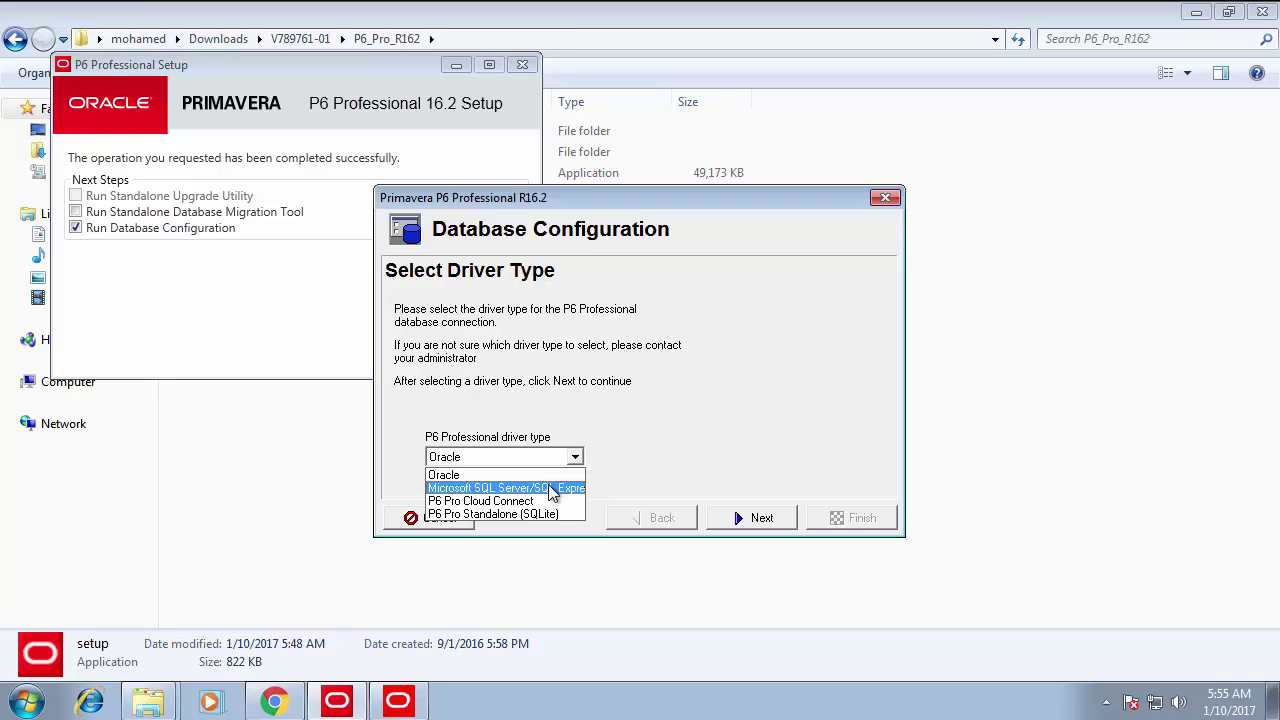
pyautogui.click(520, 500)
pyautogui.click(738, 521)
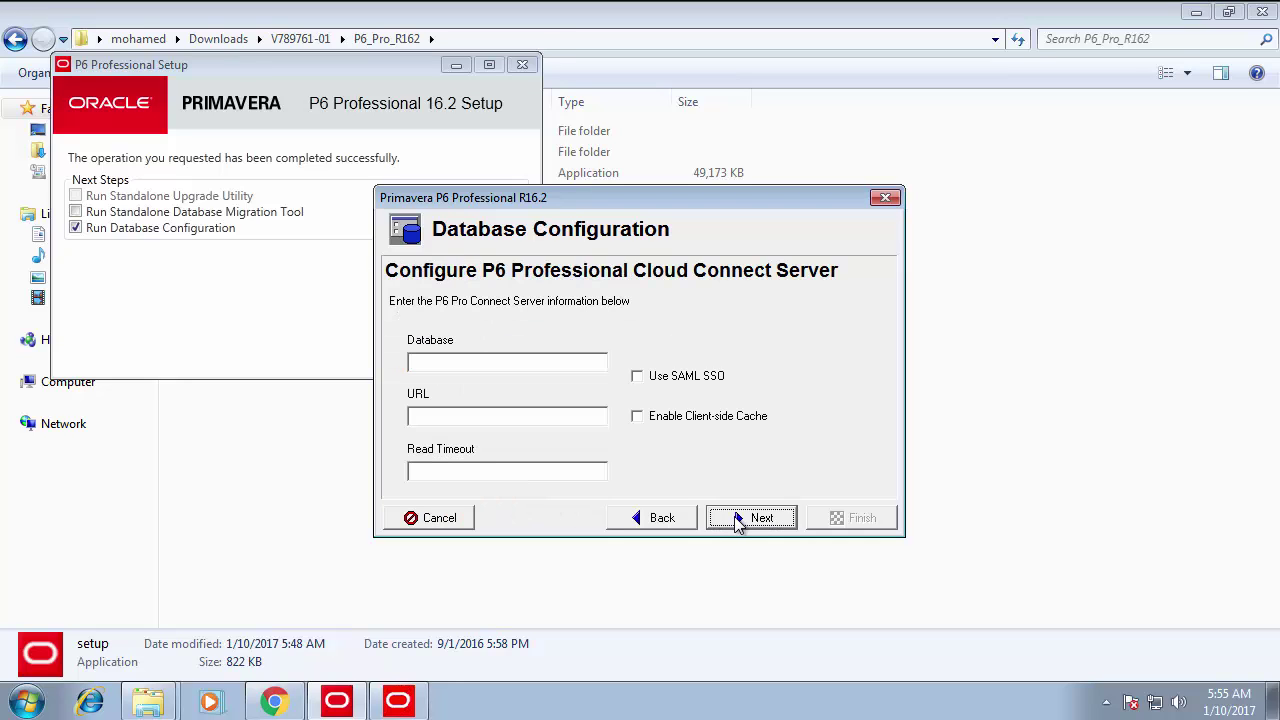
pyautogui.click(676, 520)
pyautogui.click(574, 457)
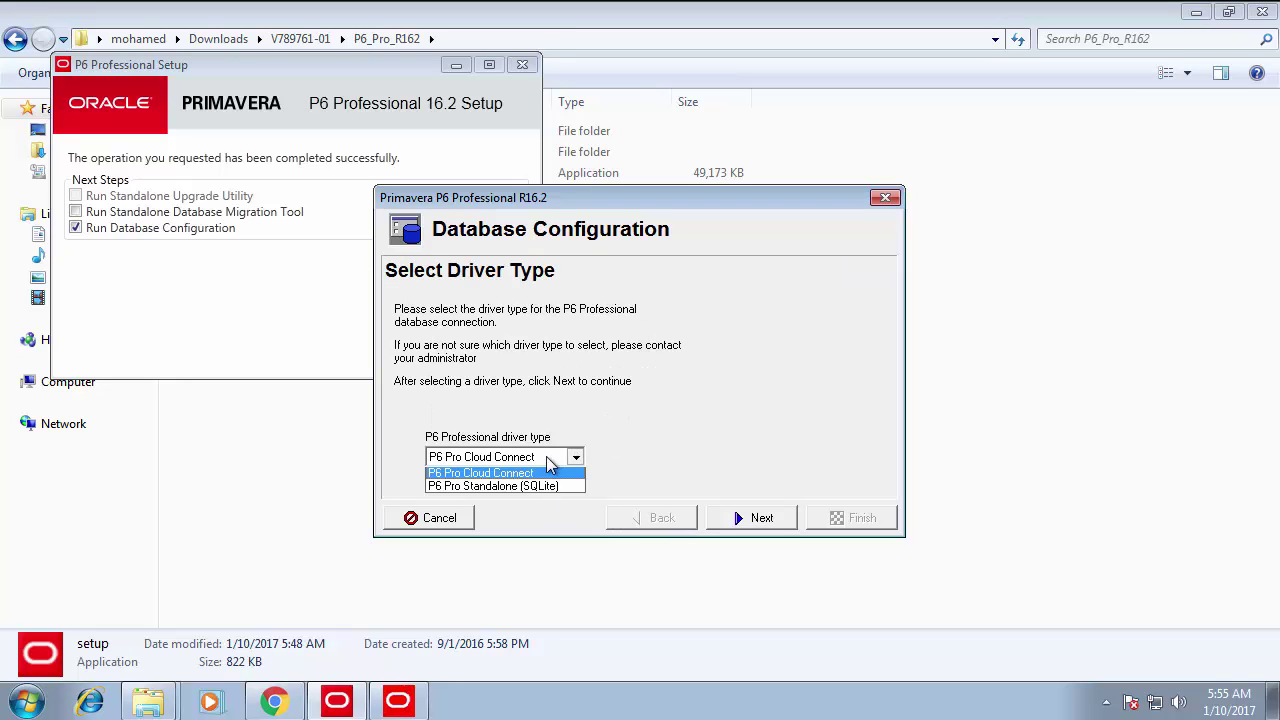
pyautogui.click(545, 514)
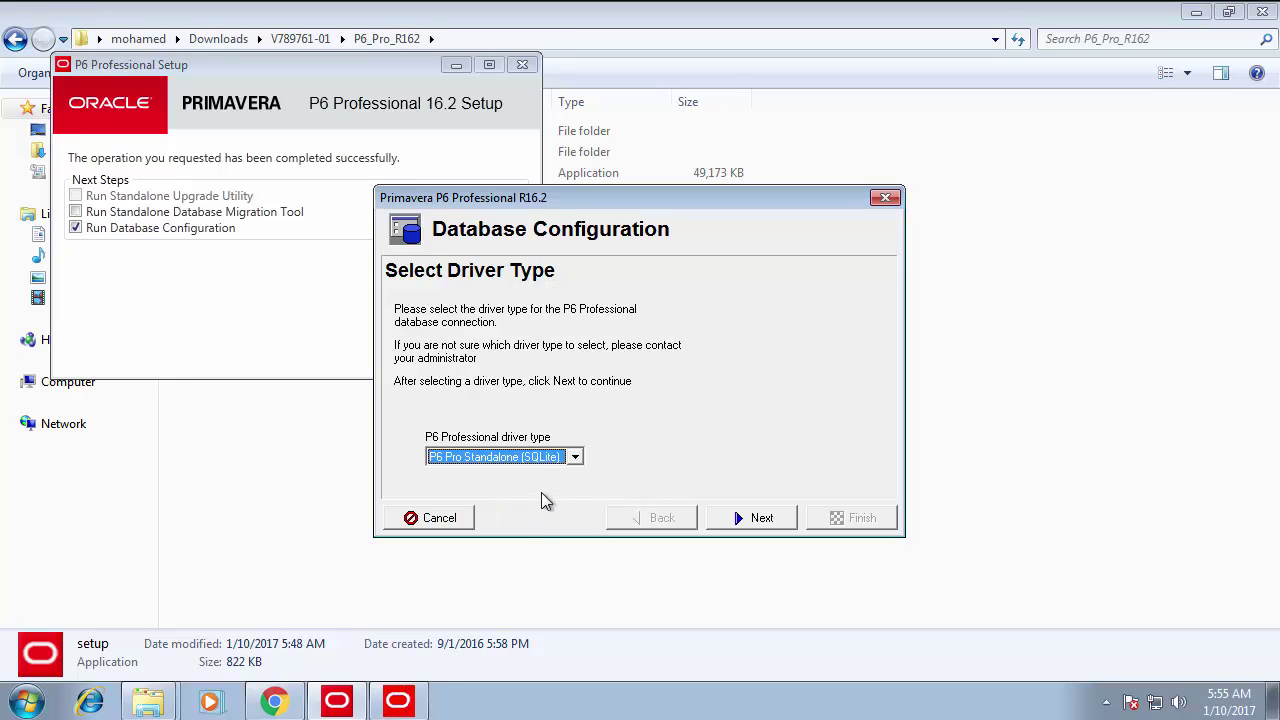
# - Create a new standalone database connection and set the admin account password
pyautogui.click(755, 522)
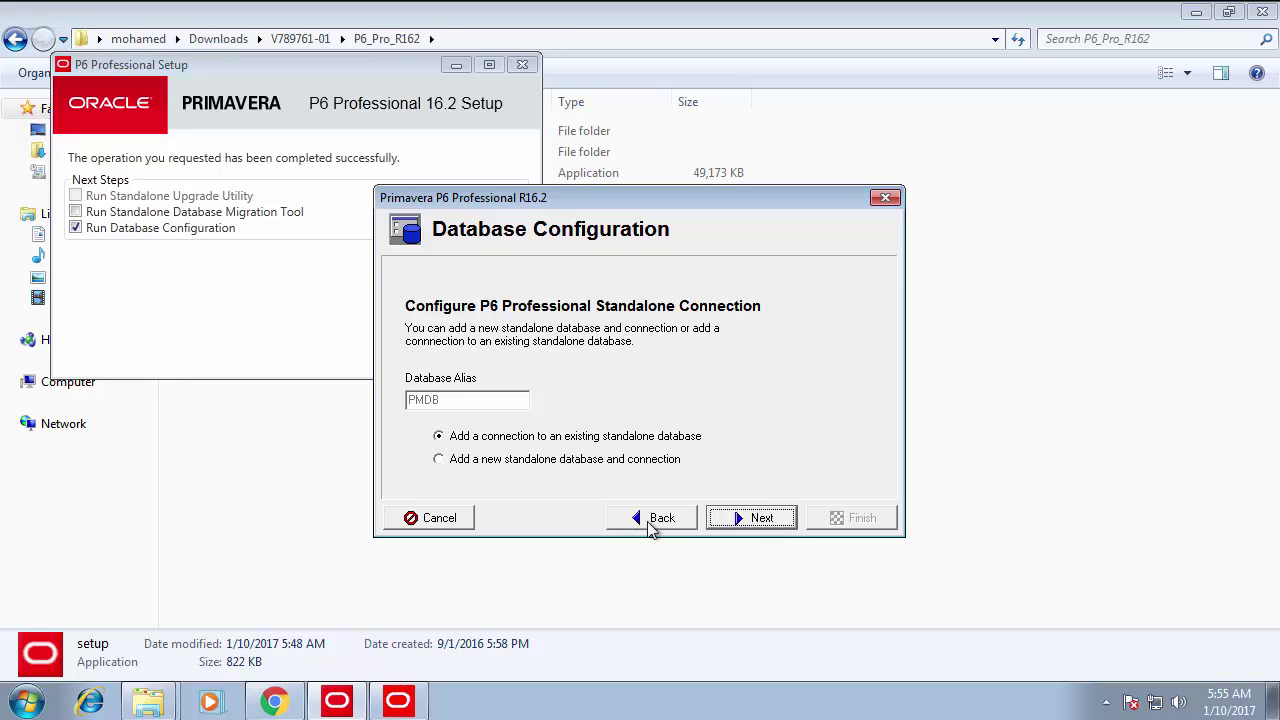
pyautogui.click(602, 462)
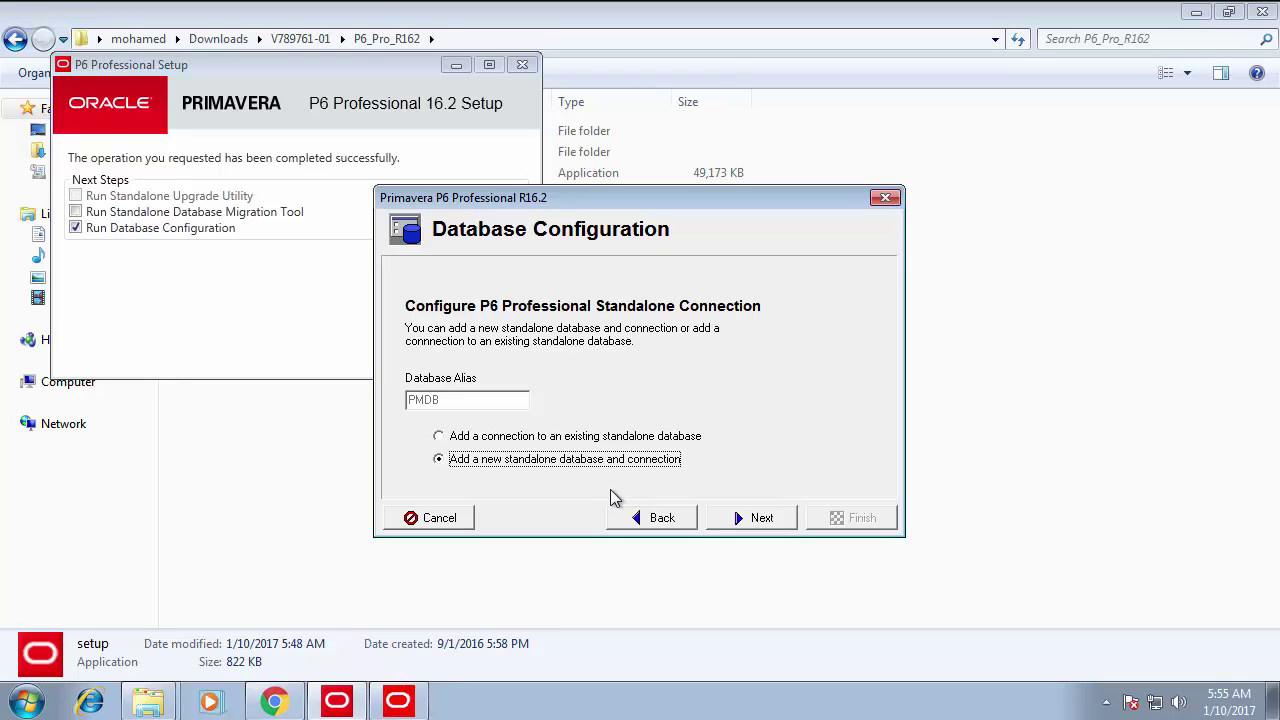
pyautogui.click(755, 518)
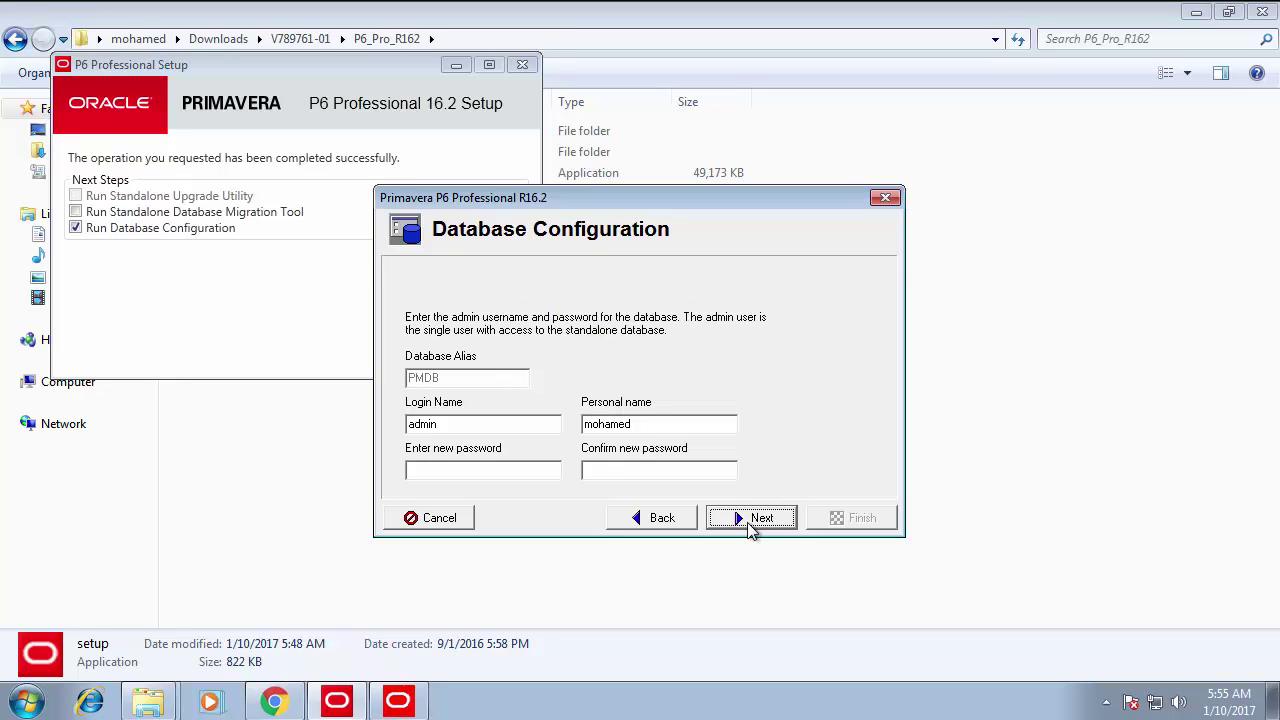
pyautogui.click(548, 477)
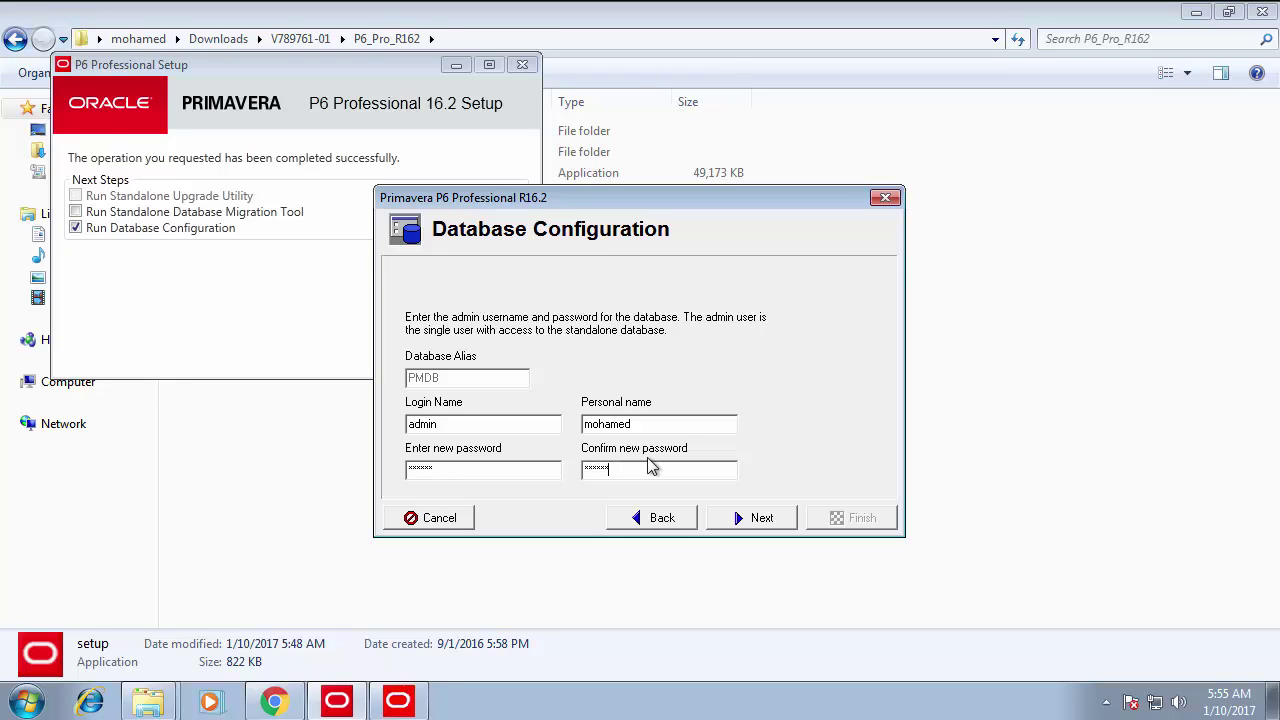
pyautogui.moveTo(448, 418); pyautogui.dragTo(394, 412)
pyautogui.click(752, 520)
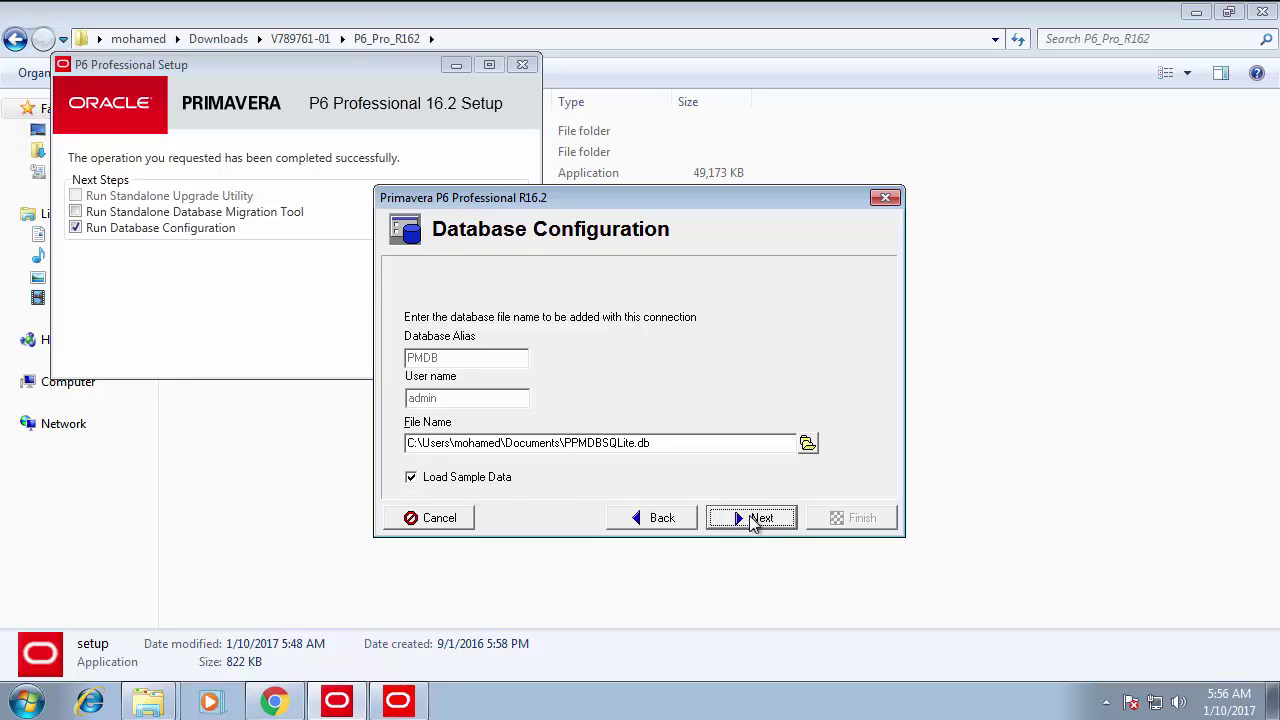
# - Keep Load Sample Data for the PMDB database and finish the configuration
pyautogui.click(755, 520)
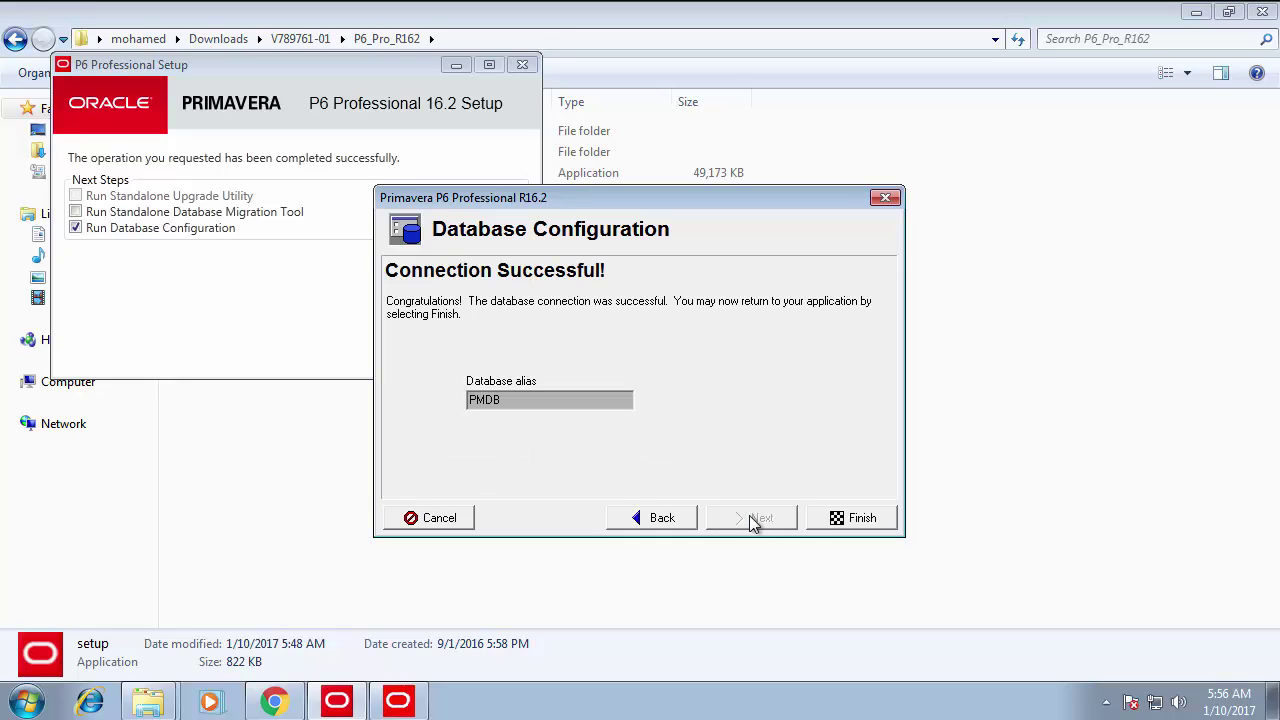
pyautogui.click(862, 518)
pyautogui.click(40, 700)
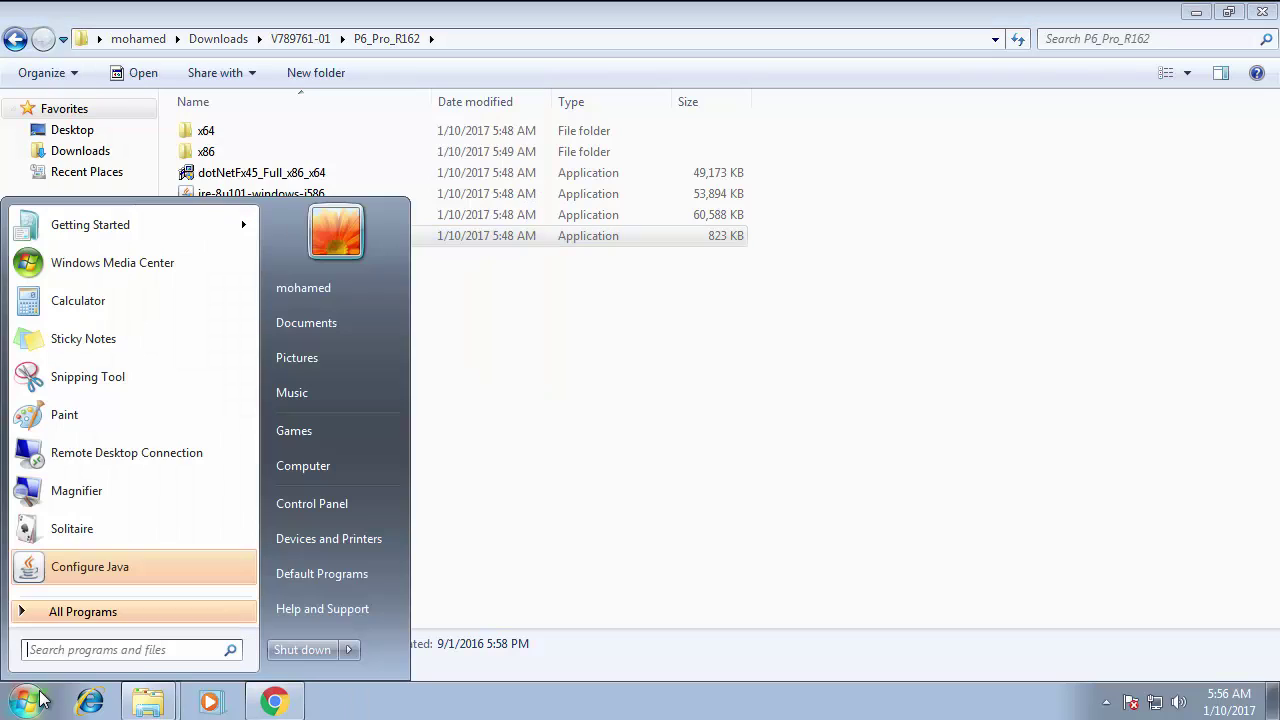
# - Launch P6 Professional R16.2 (x64) from the Oracle - Primavera P6 program group
pyautogui.click(145, 610)
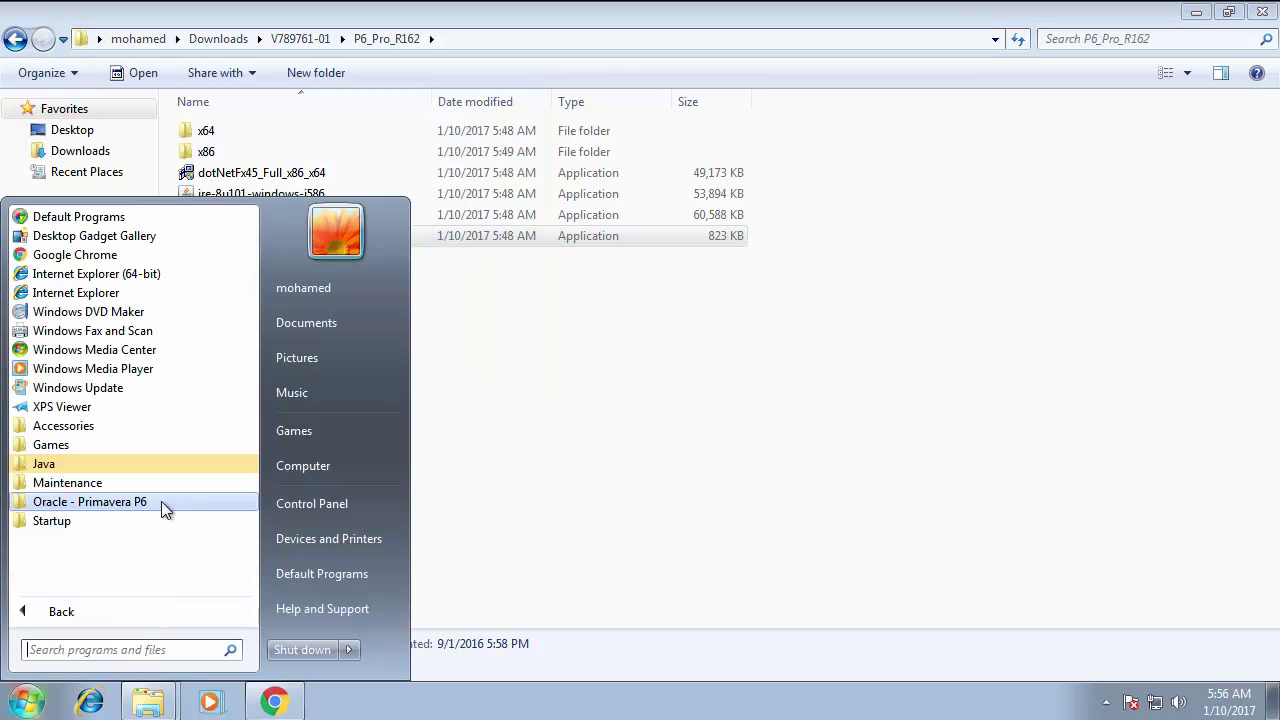
pyautogui.click(121, 505)
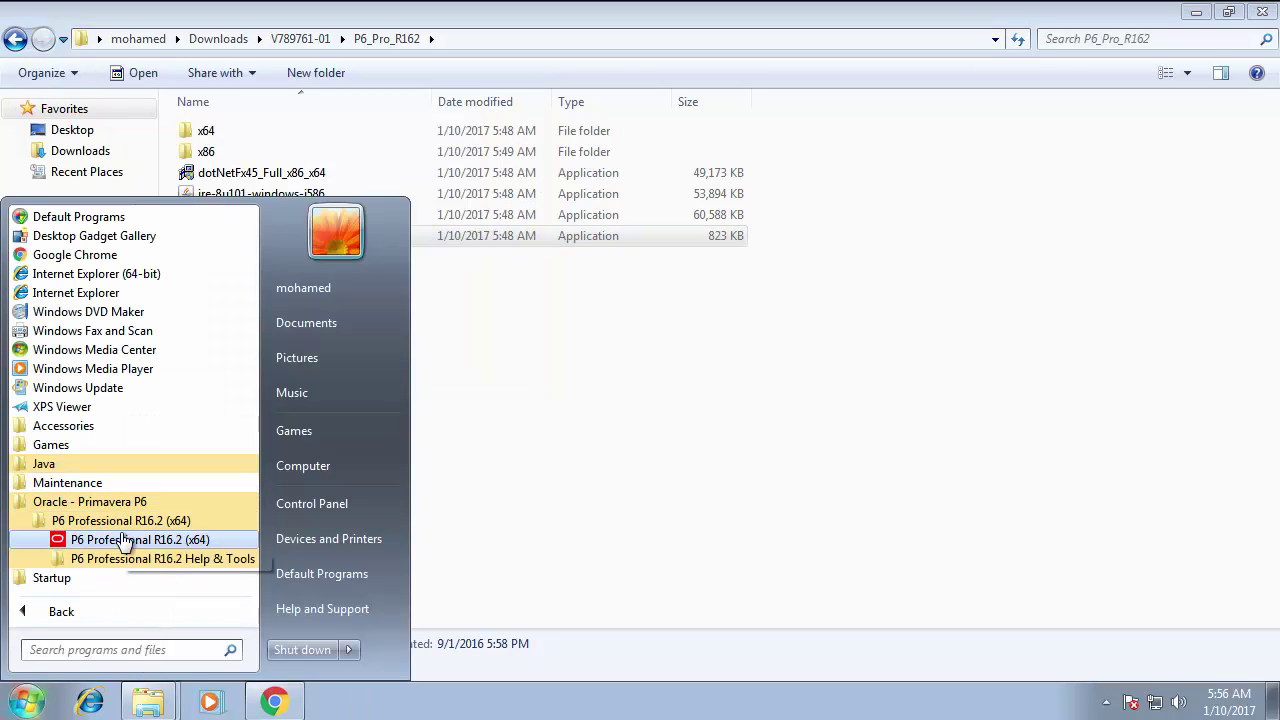
pyautogui.click(175, 562)
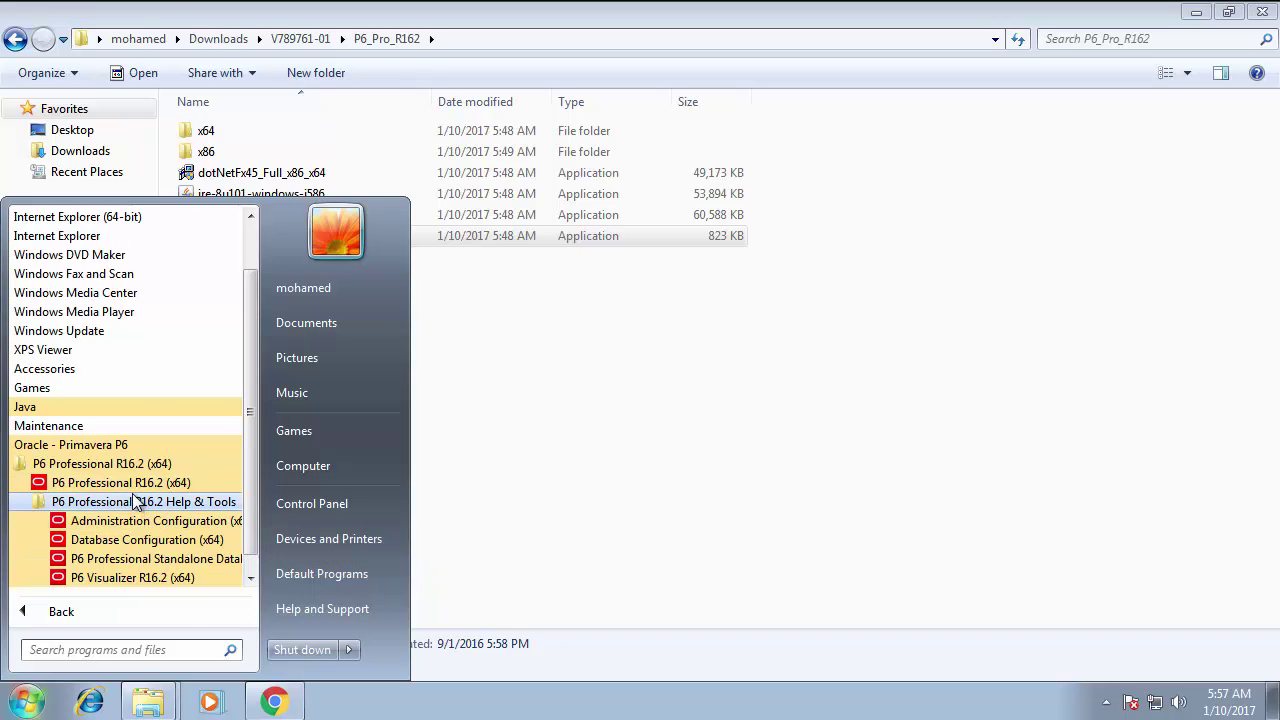
pyautogui.click(135, 484)
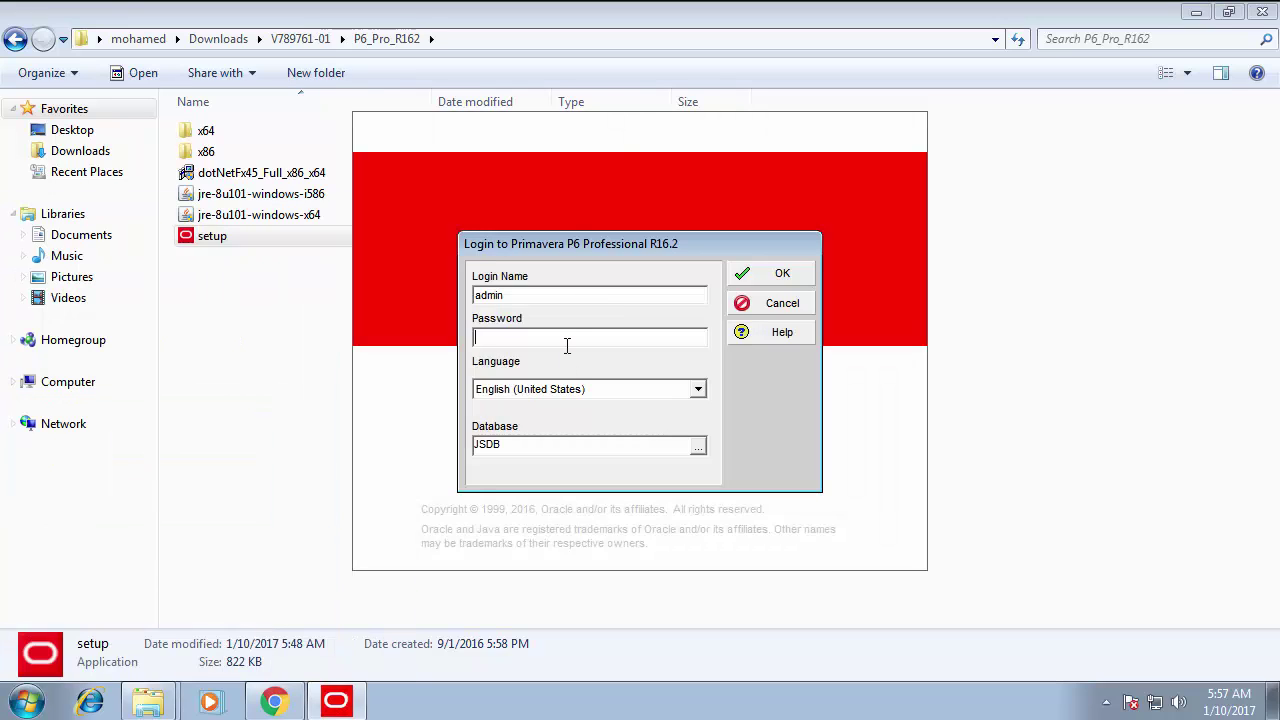
# - Enter the admin password, choose the JSDB database, log in, and dismiss the industry warning
pyautogui.write('a')
pyautogui.click(697, 446)
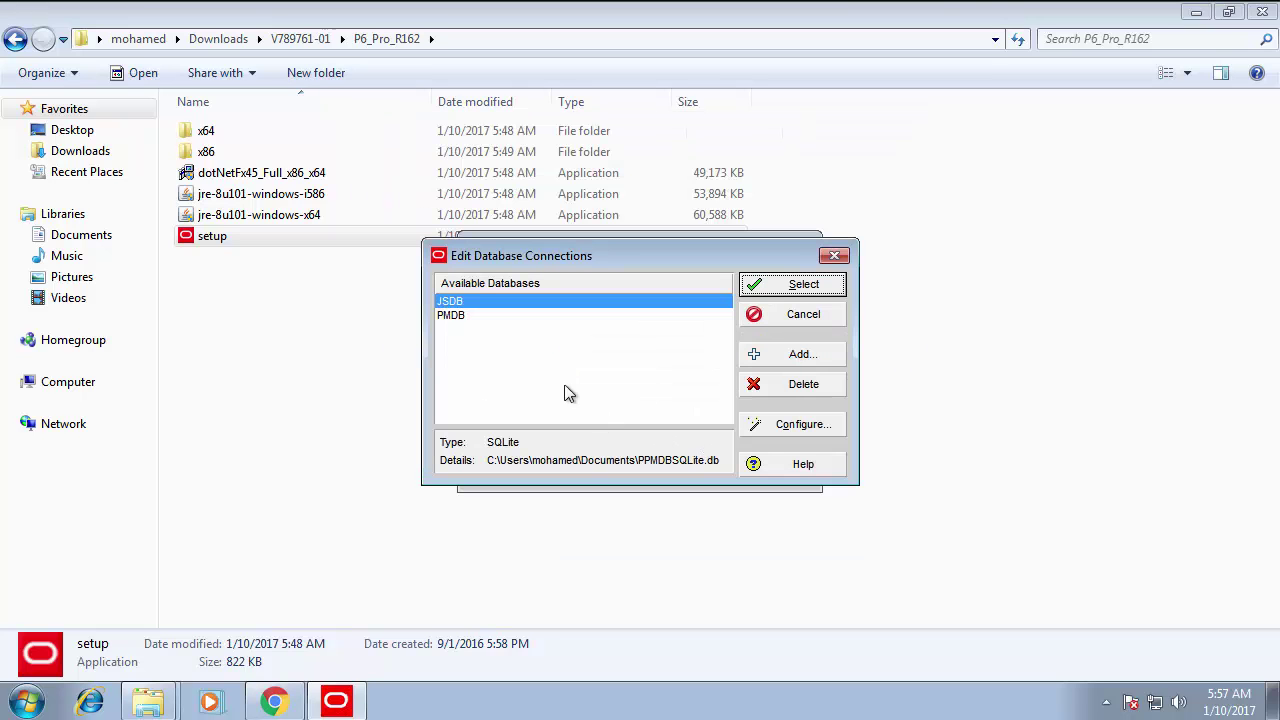
pyautogui.click(827, 289)
pyautogui.click(799, 275)
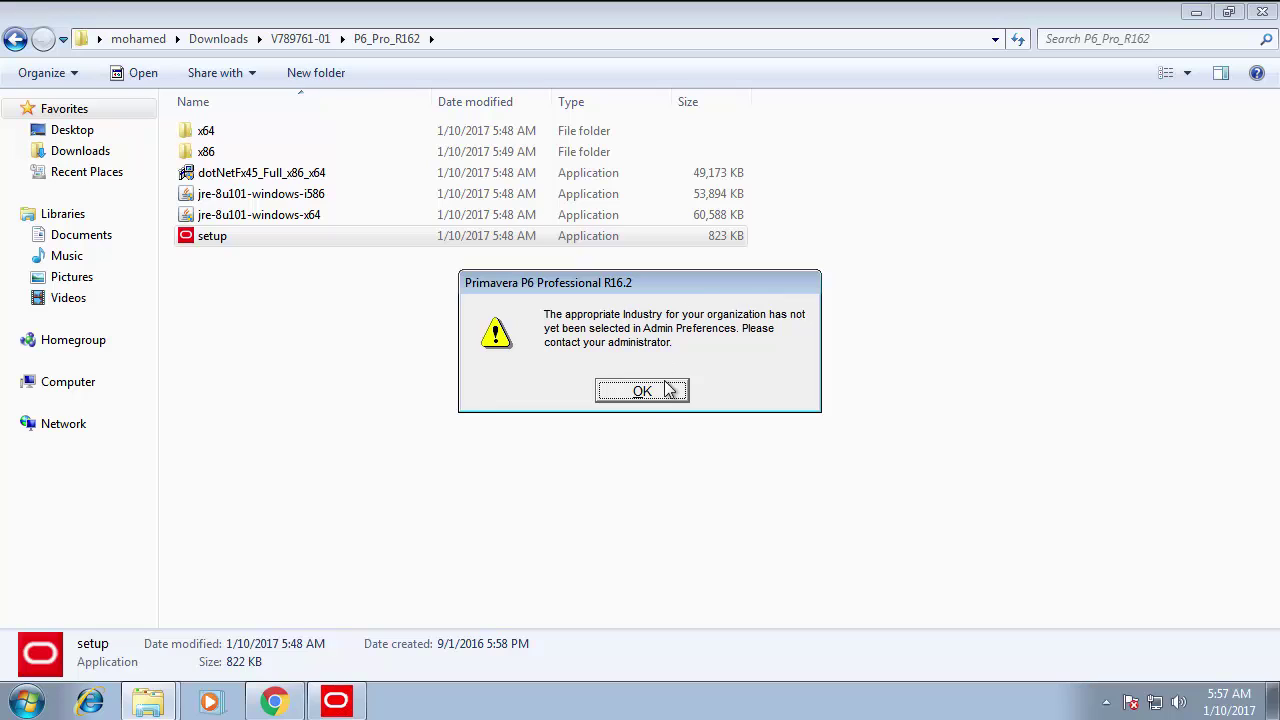
pyautogui.click(666, 392)
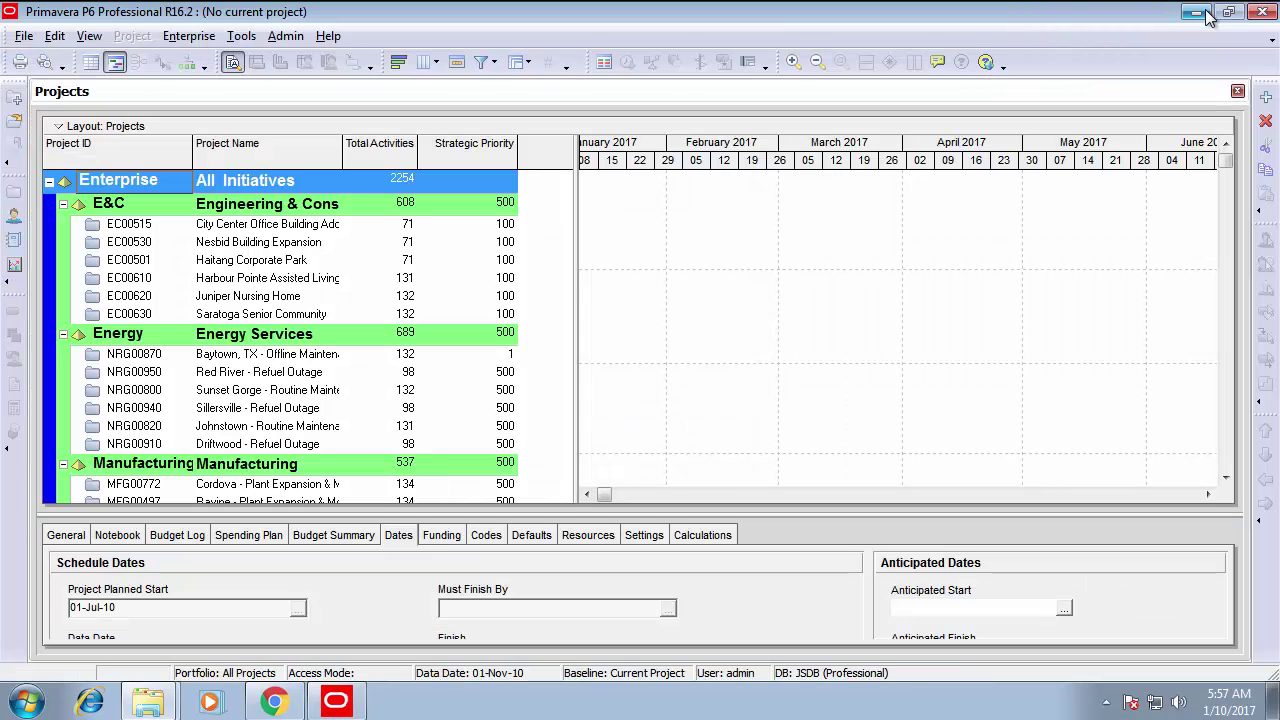
# - Browse the Admin menu and select project EC00530 (Nesbid Building Expansion)
pyautogui.click(301, 40)
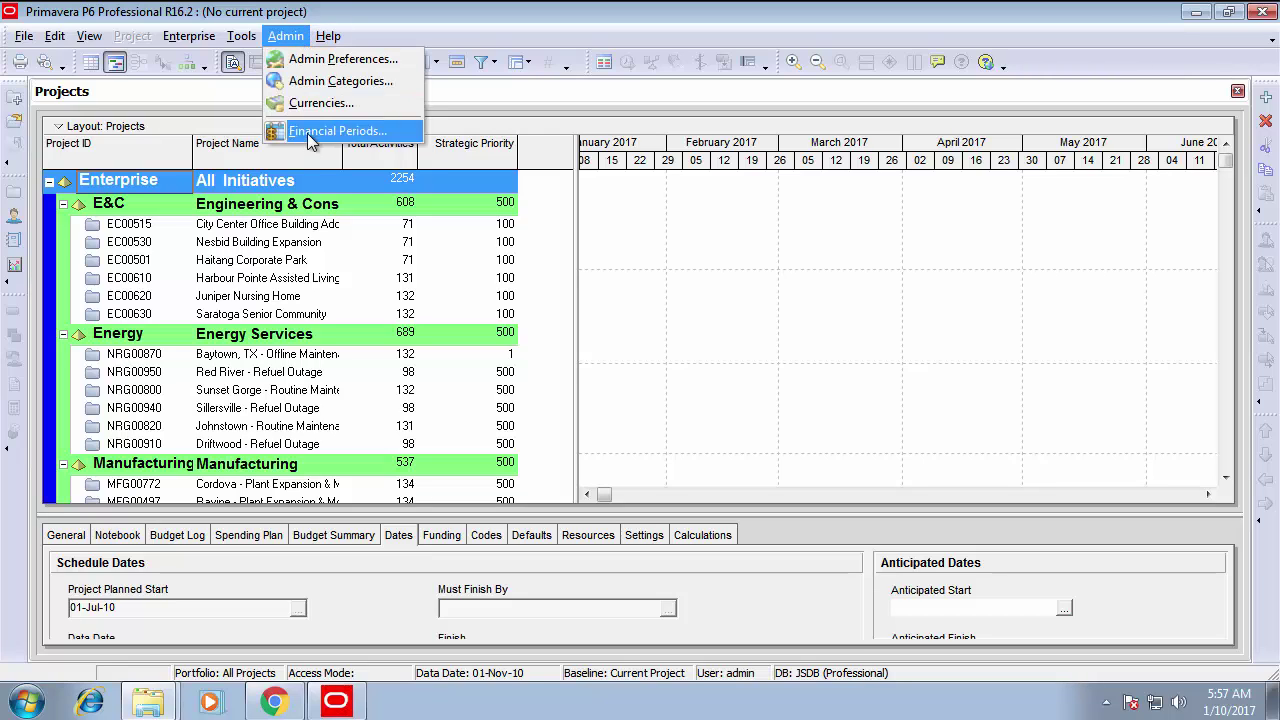
pyautogui.moveTo(328, 40)
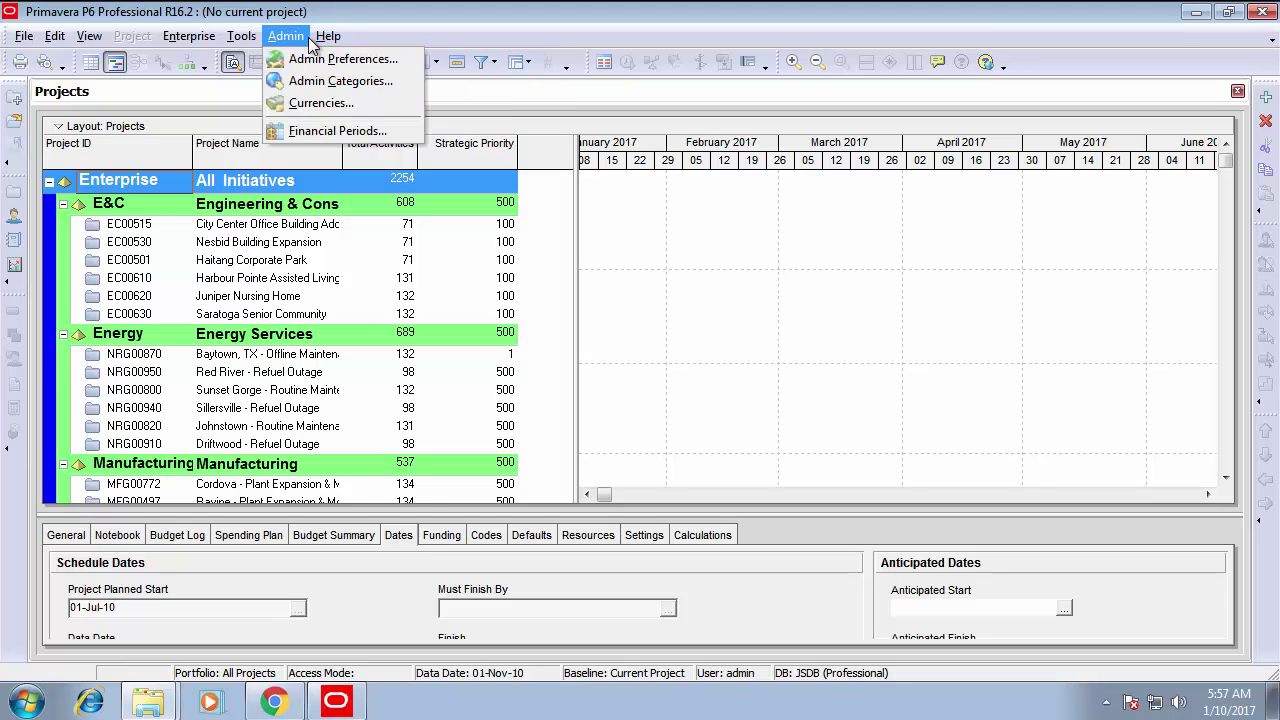
pyautogui.moveTo(242, 45)
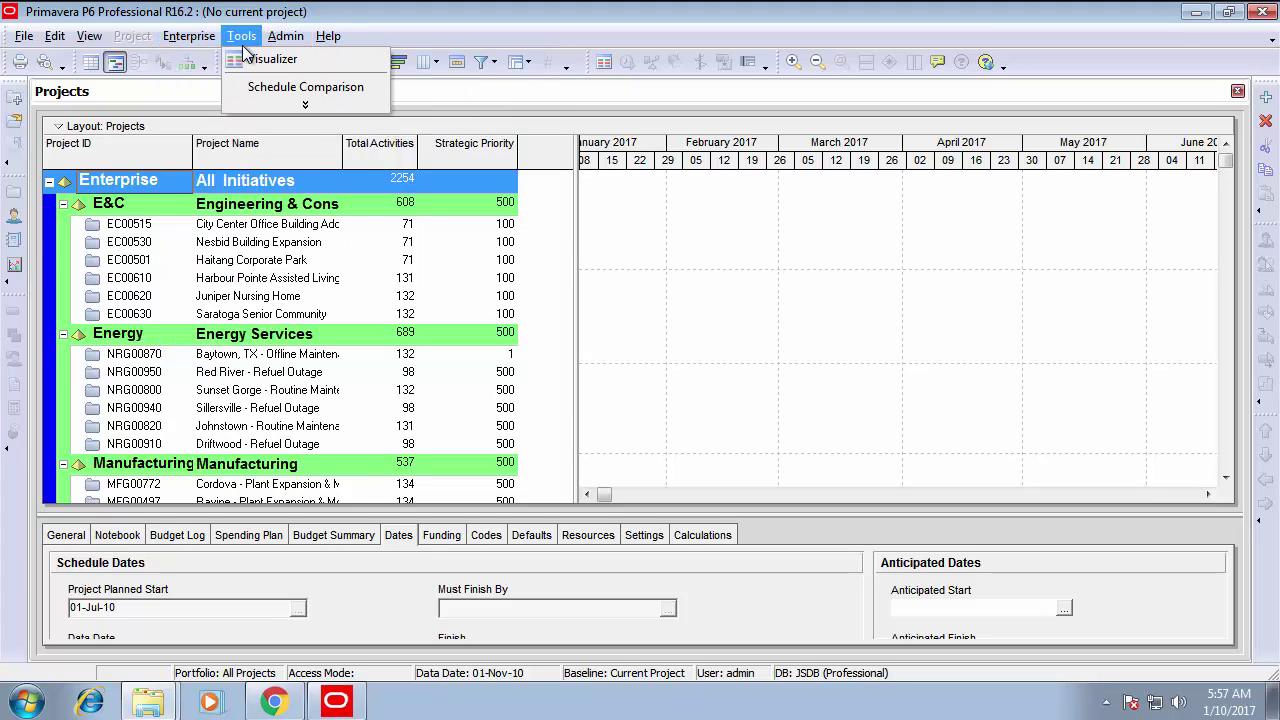
pyautogui.moveTo(284, 106)
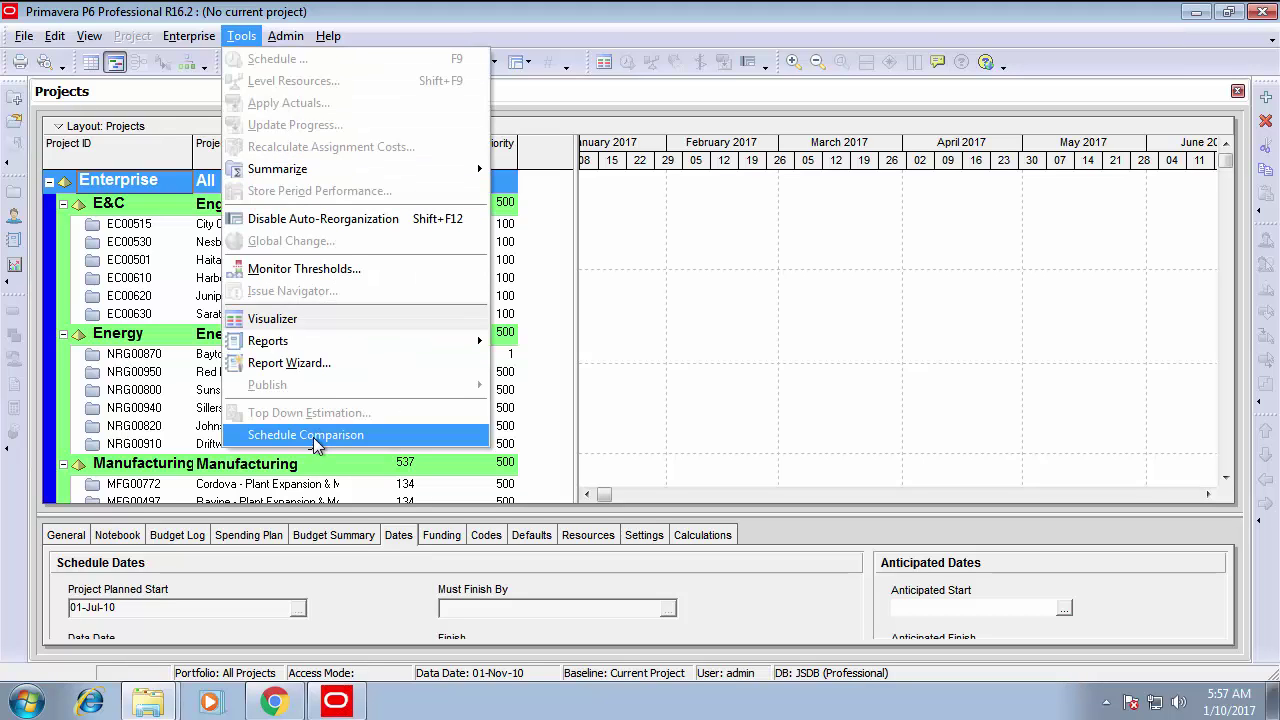
pyautogui.click(148, 249)
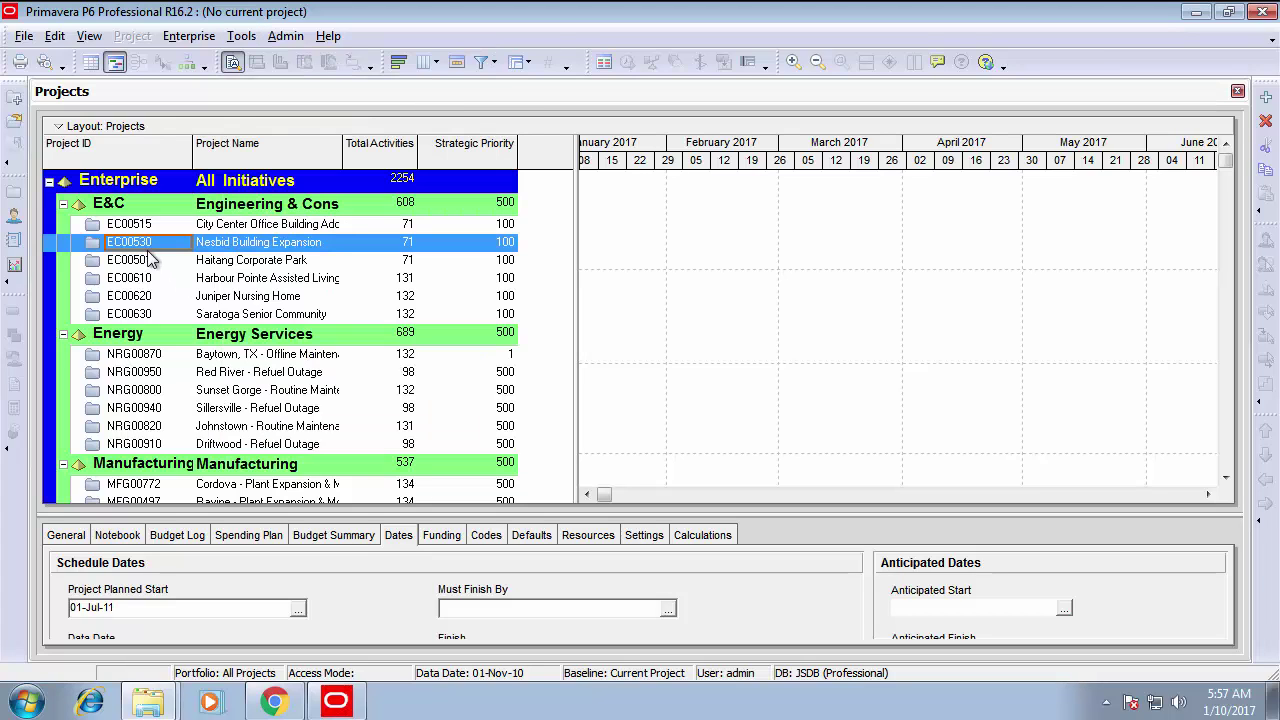
# - Browse the Tools and Enterprise menus, then bring up the context menu for EC00530
pyautogui.click(241, 36)
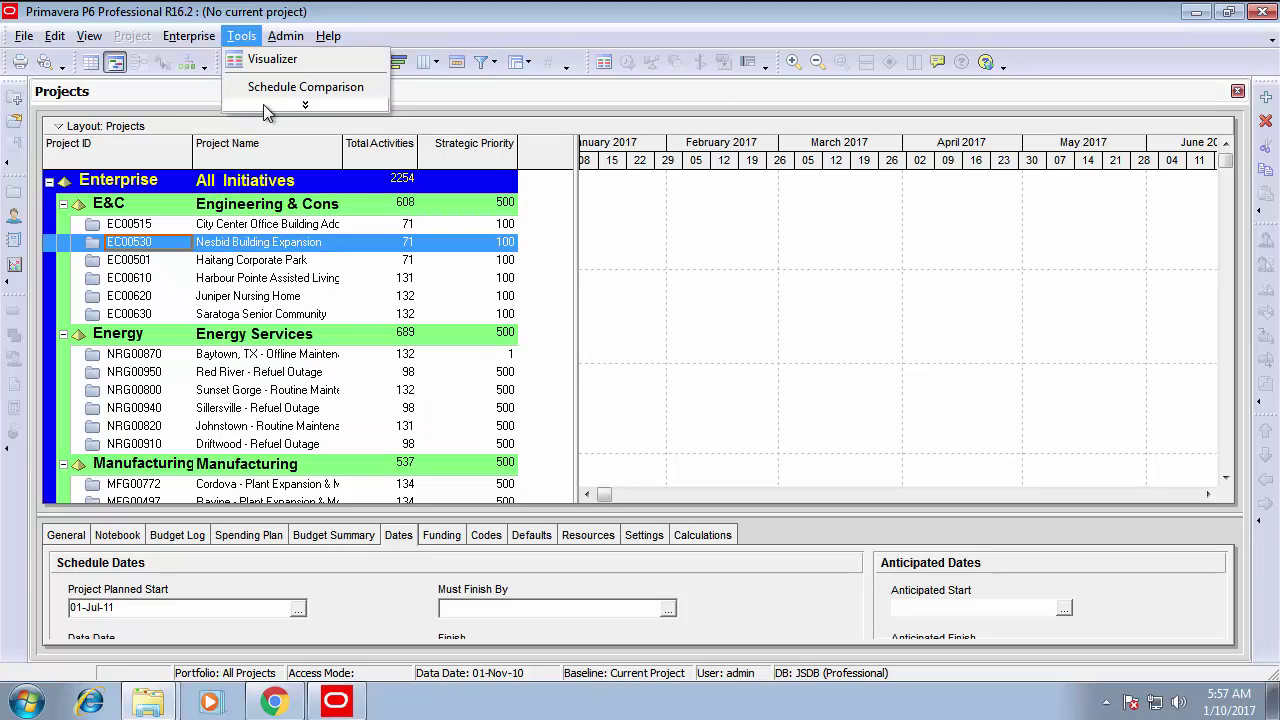
pyautogui.moveTo(380, 343)
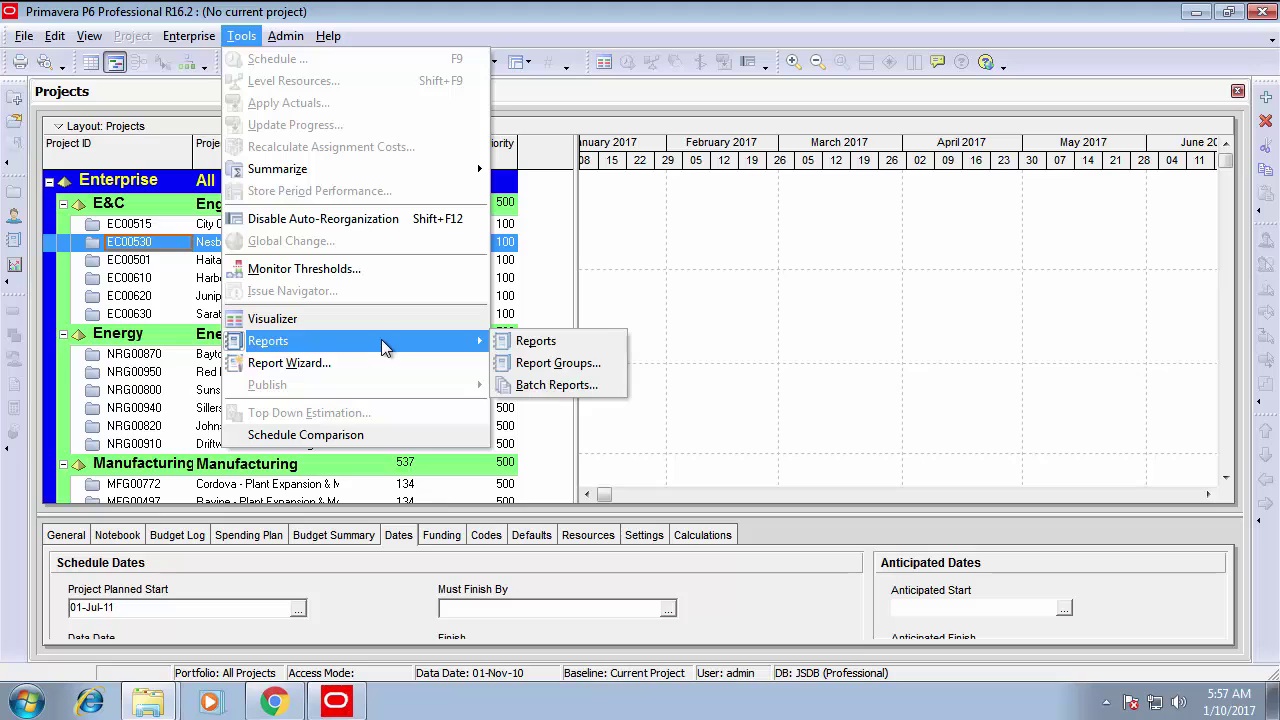
pyautogui.click(168, 44)
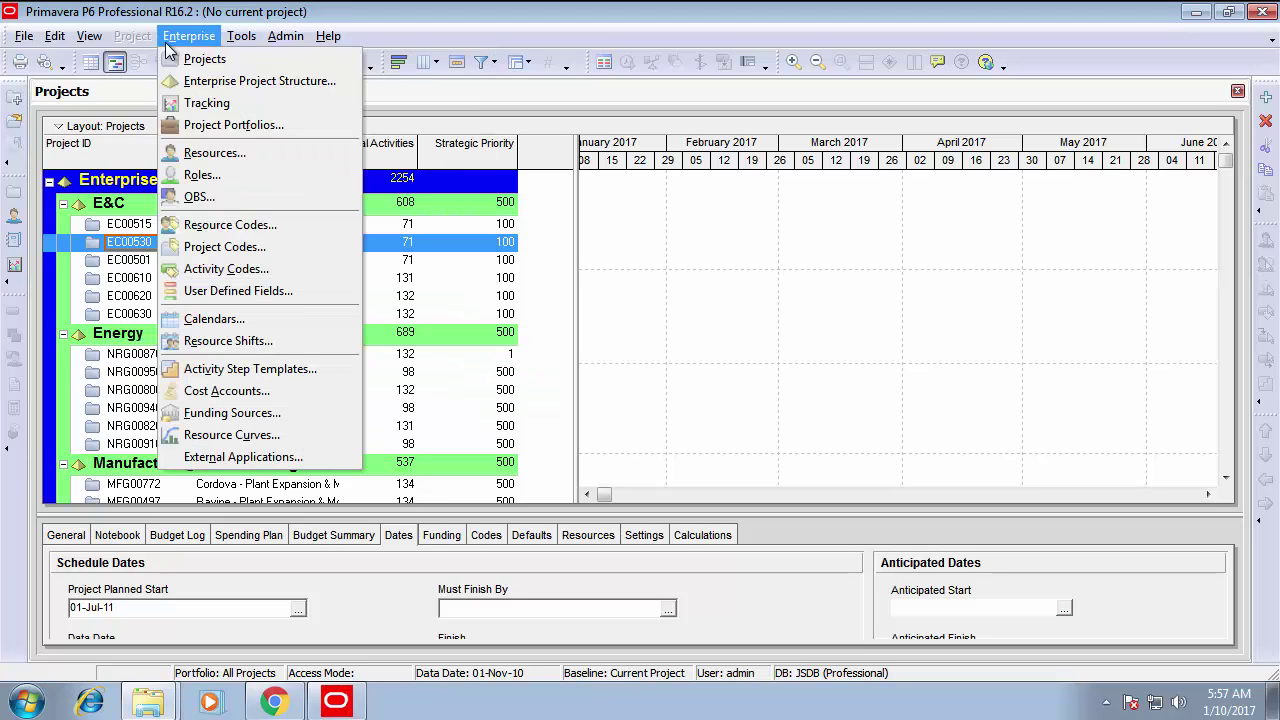
pyautogui.click(168, 44)
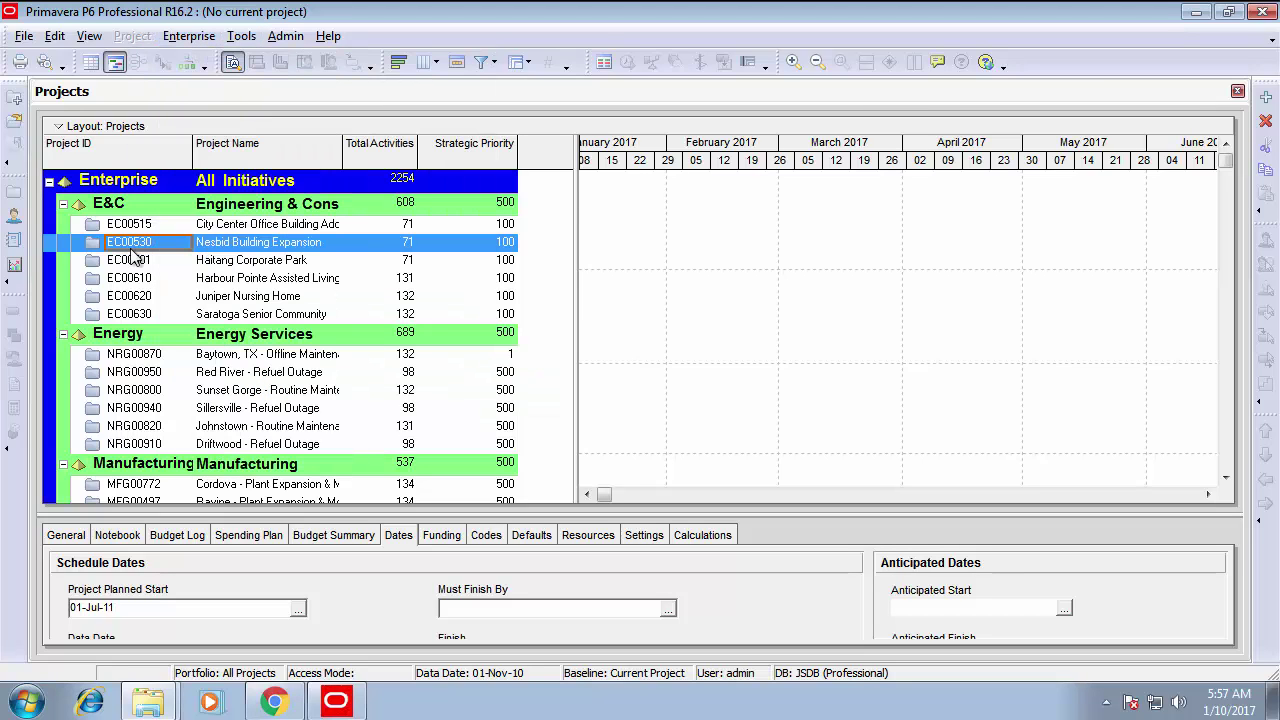
pyautogui.rightClick(216, 248)
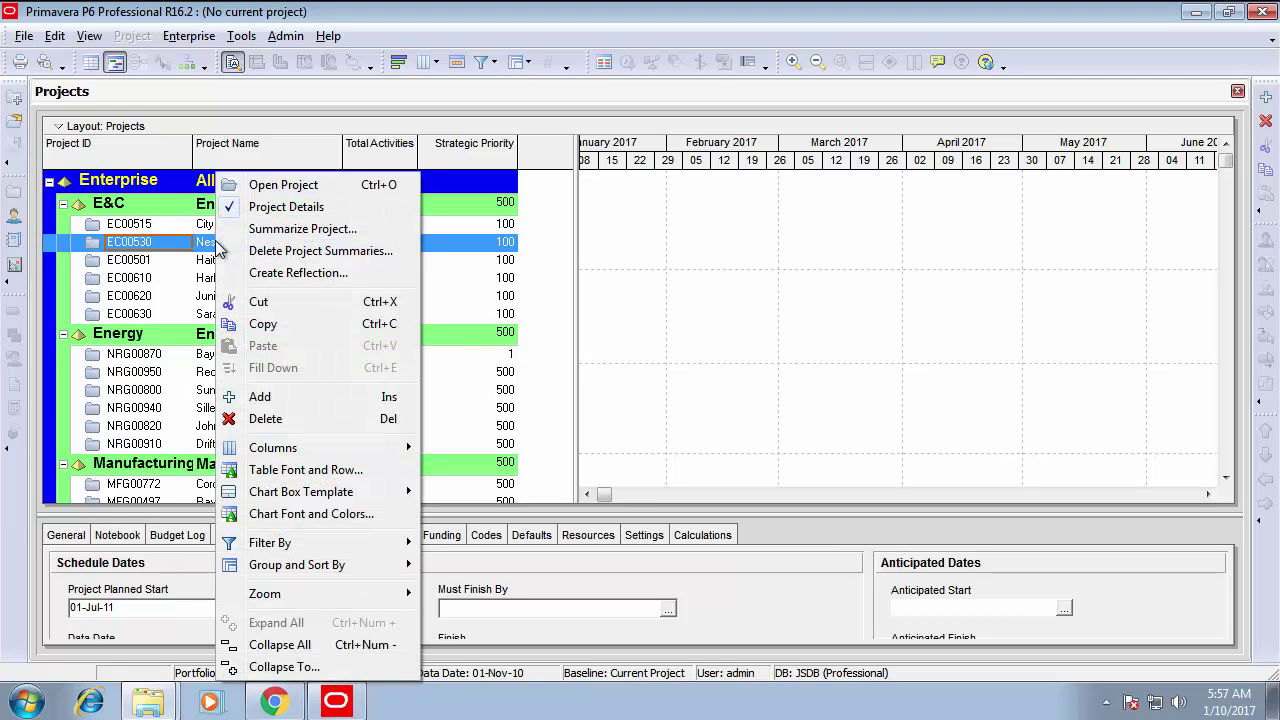
# - Open EC00530 in the Activities view and browse the View, File and Enterprise menus
pyautogui.click(290, 184)
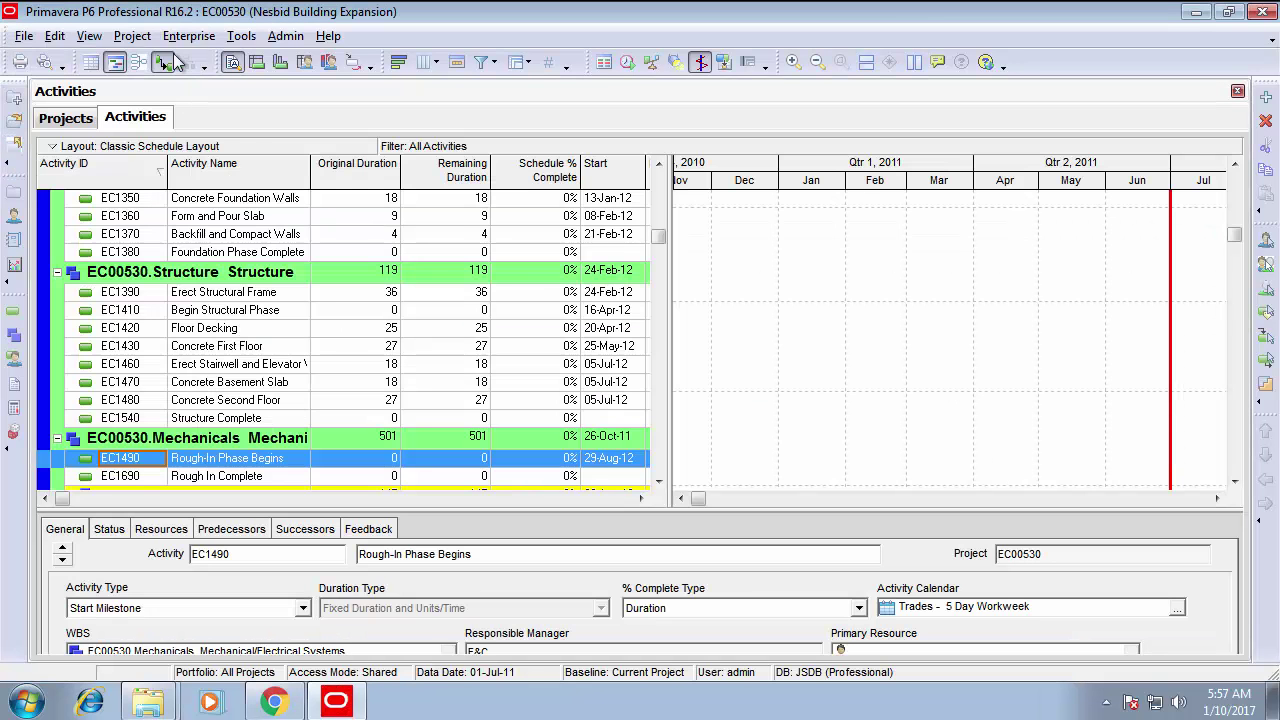
pyautogui.click(132, 36)
pyautogui.moveTo(89, 36)
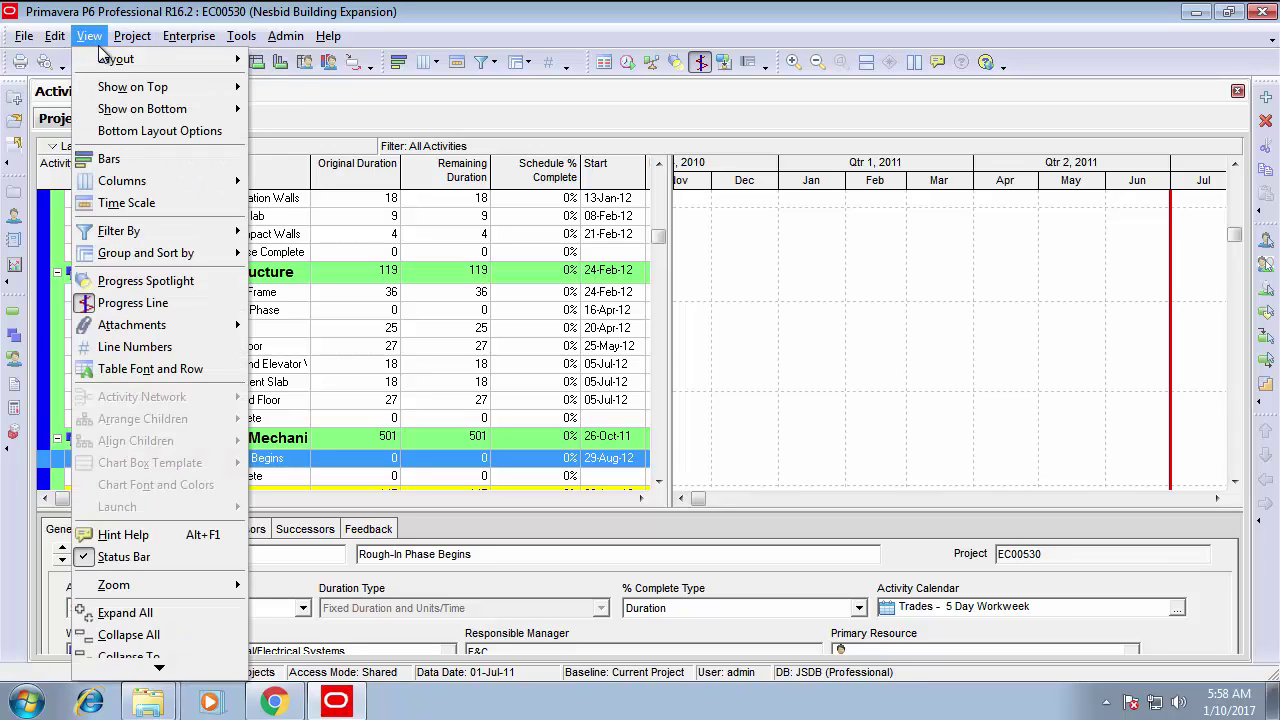
pyautogui.moveTo(24, 44)
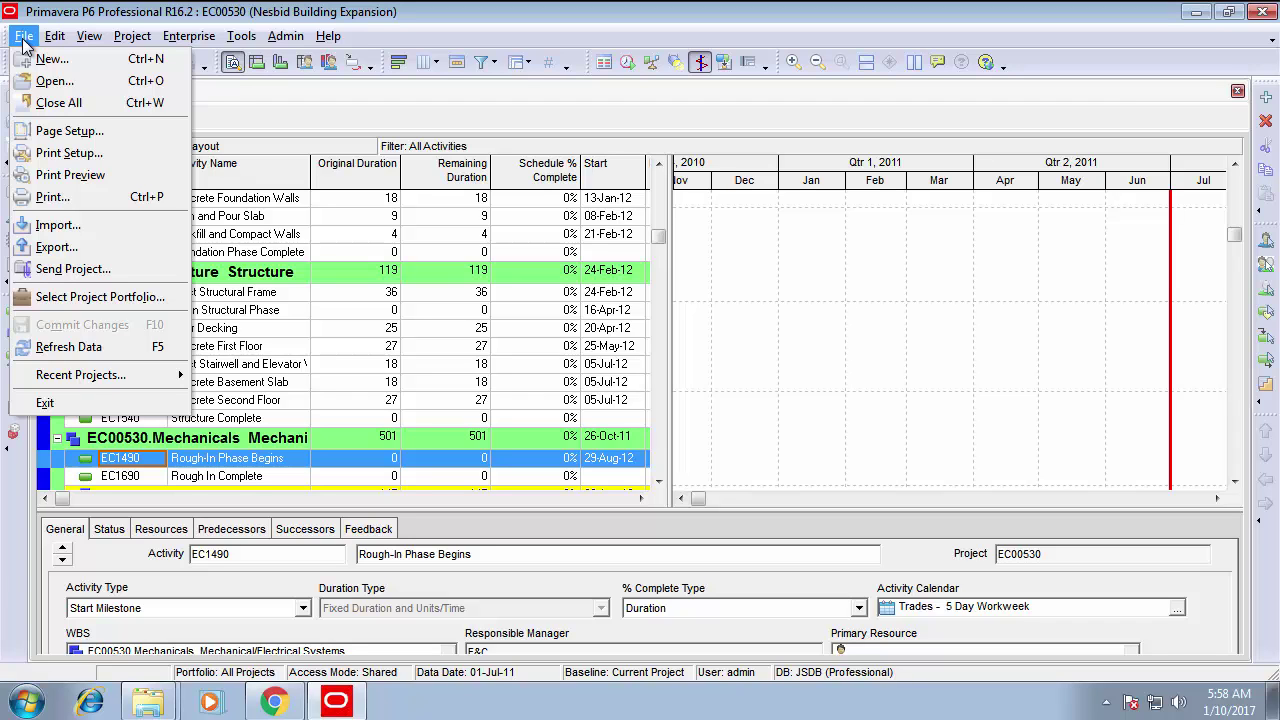
pyautogui.moveTo(200, 40)
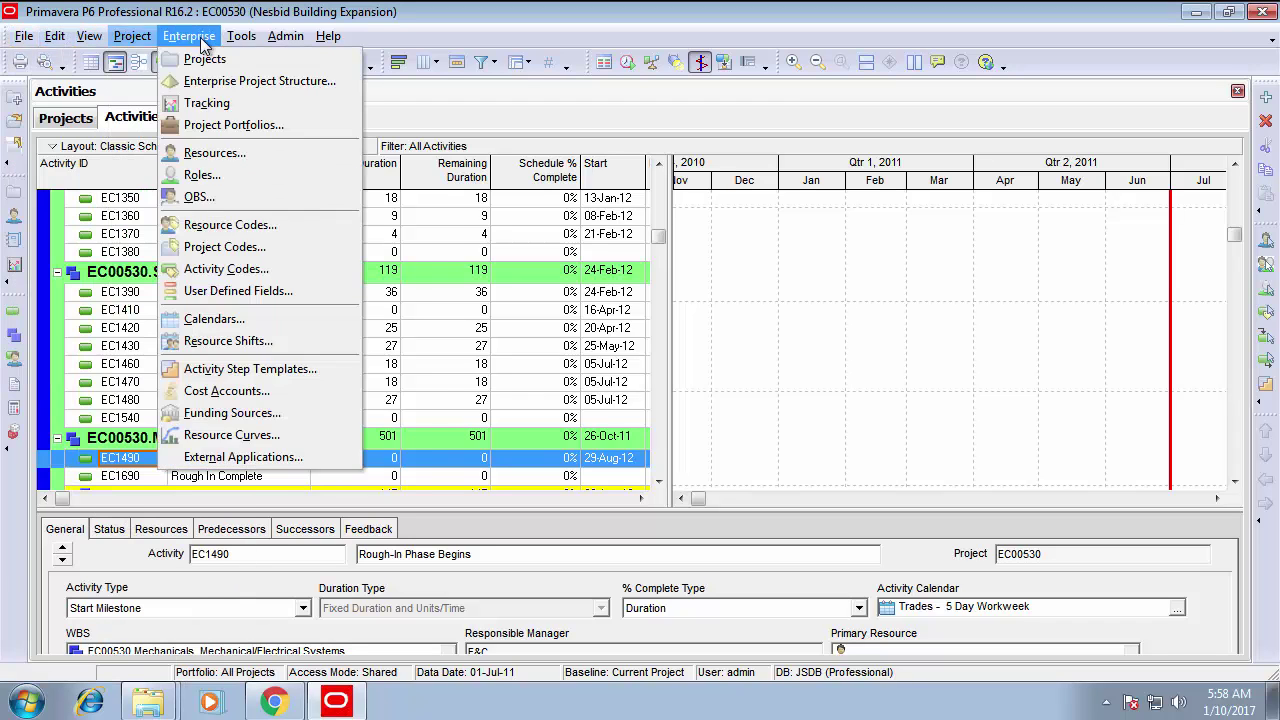